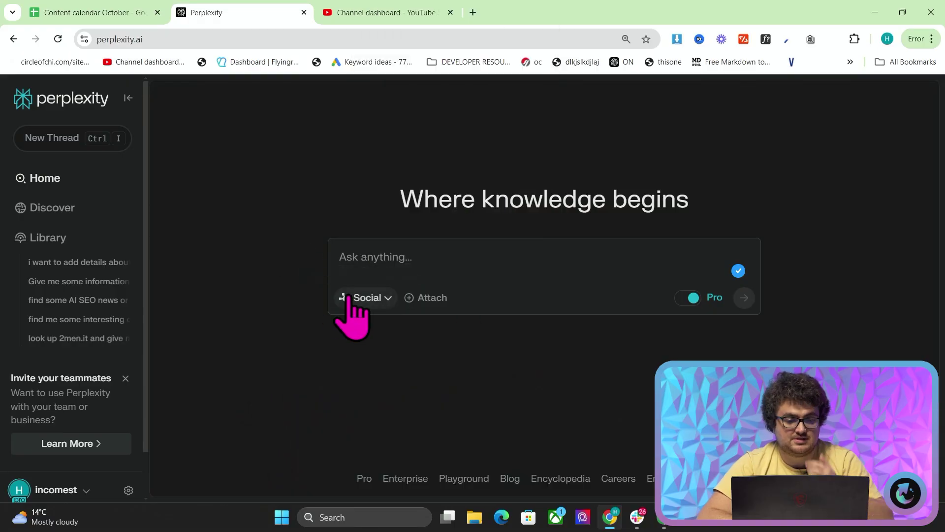
# - Reload Perplexity and set the search focus to Academic
pyautogui.click(350, 298)
pyautogui.click(350, 247)
pyautogui.press('F5')
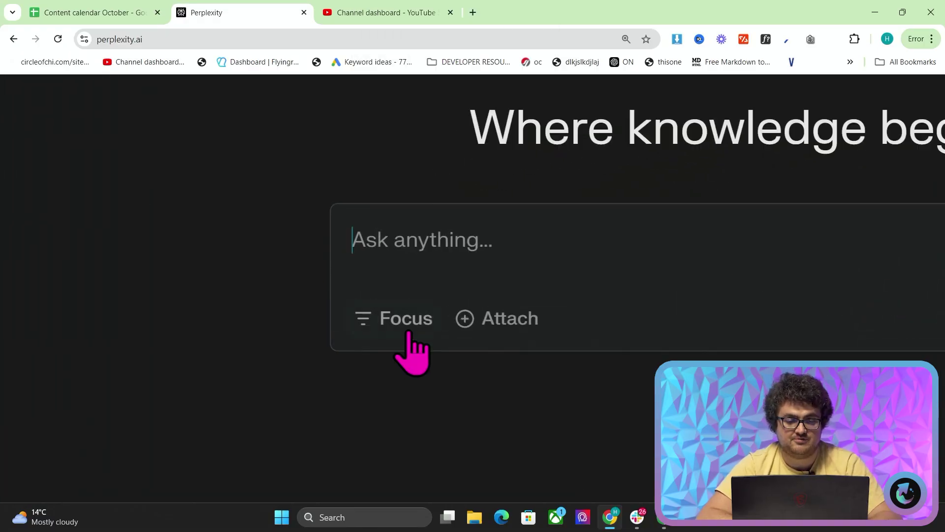
pyautogui.click(408, 332)
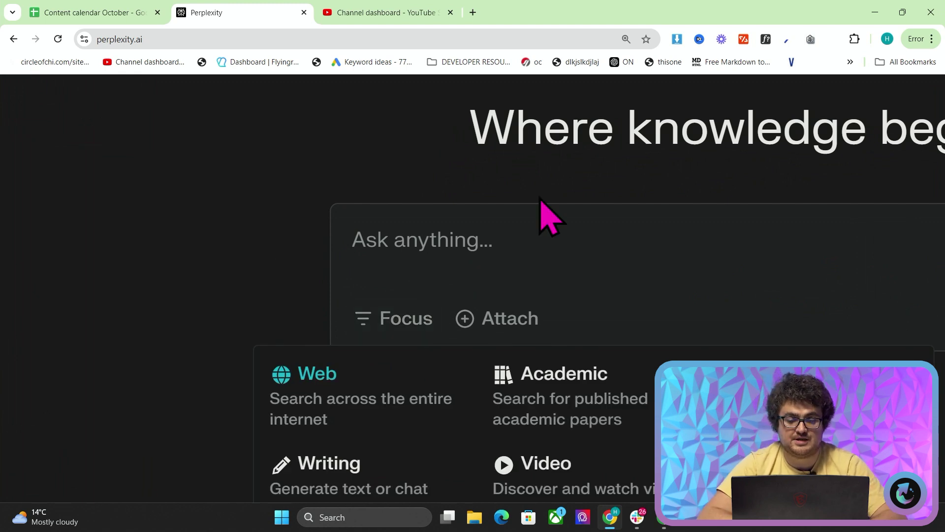
pyautogui.click(538, 380)
# - Ask 'find me some data about suits' in the question box
pyautogui.hotkey('ctrl', '-')
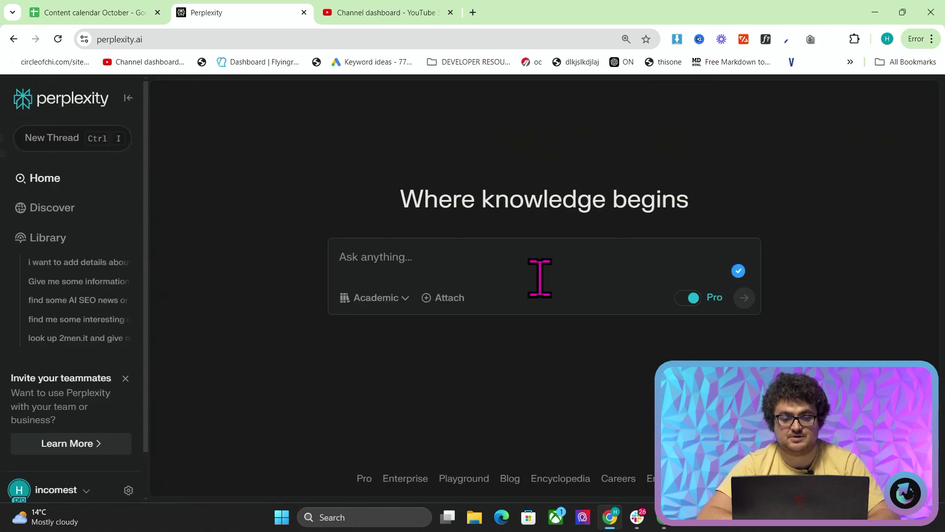
pyautogui.click(521, 272)
pyautogui.click(416, 190)
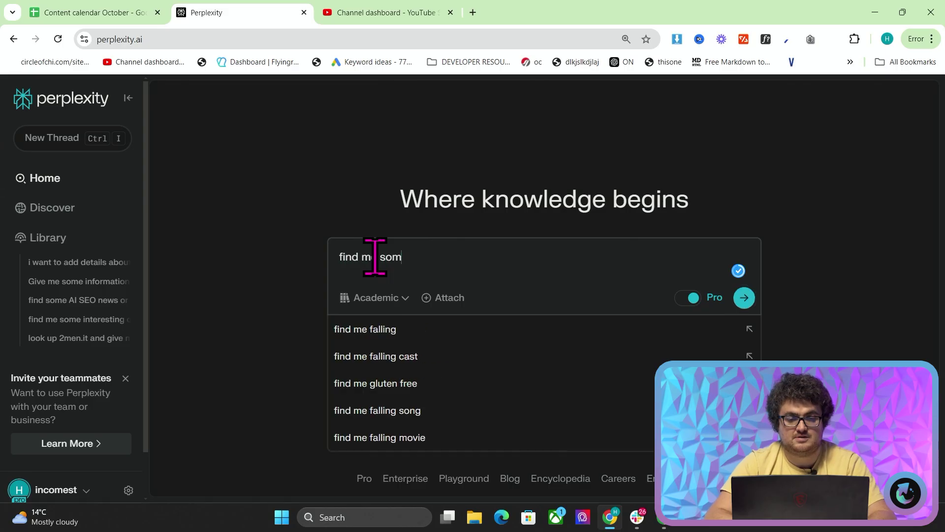
pyautogui.write('e data about suits')
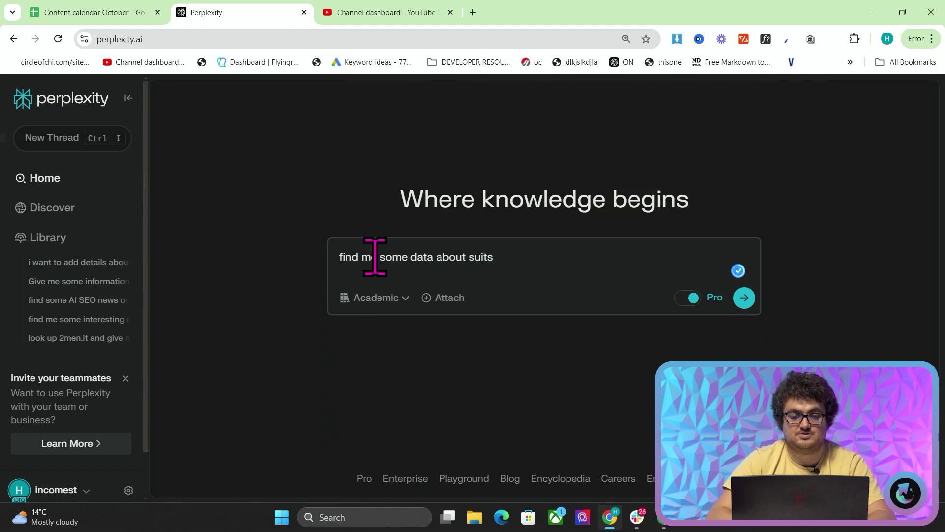
pyautogui.press('Return')
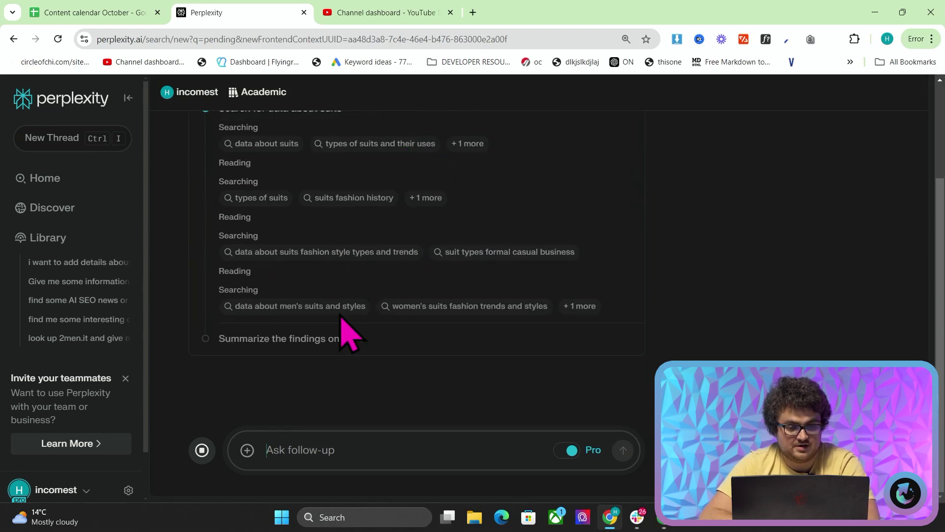
# - Preview the Semantic Scholar papers listed among the running search's sources
pyautogui.moveTo(281, 309)
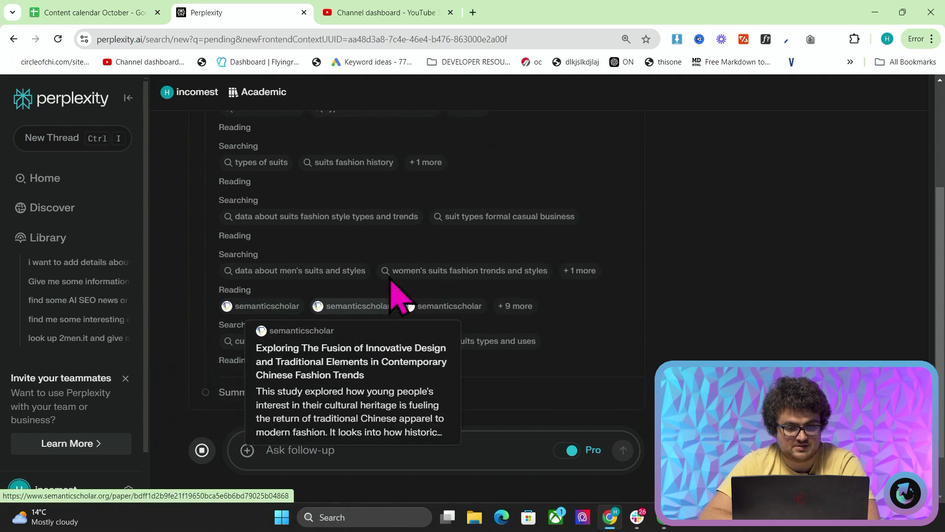
pyautogui.moveTo(440, 328)
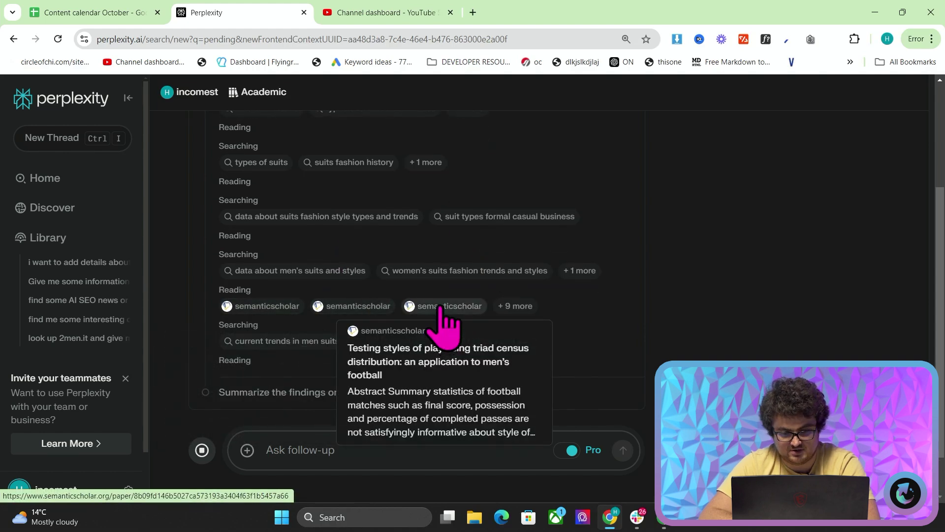
# - Skim the cited Semantic Scholar paper on men's football styles of play in a new tab, then return to Perplexity
pyautogui.middleClick(446, 310)
pyautogui.click(413, 6)
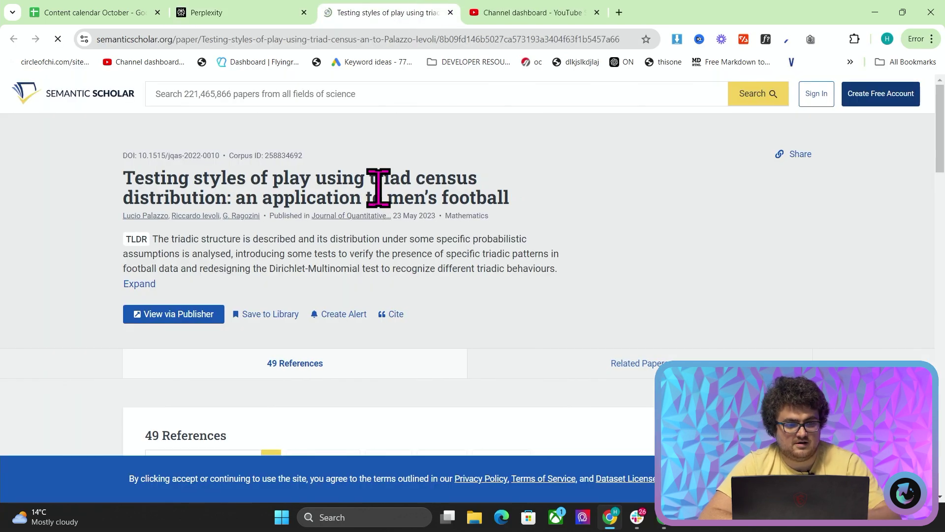
pyautogui.scroll(-5, 380, 186)
pyautogui.scroll(-2, 377, 189)
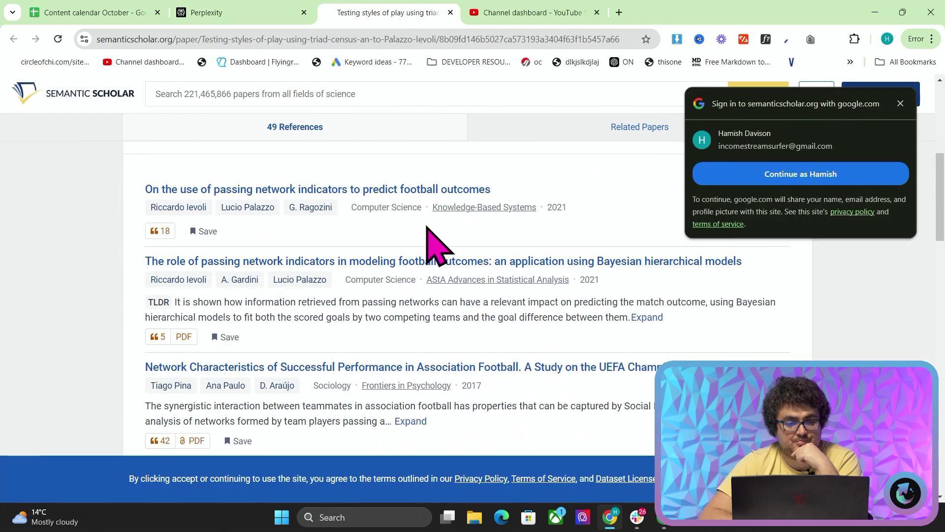
pyautogui.scroll(7, 416, 238)
pyautogui.scroll(3, 228, 152)
pyautogui.scroll(-3, 228, 152)
pyautogui.click(231, 12)
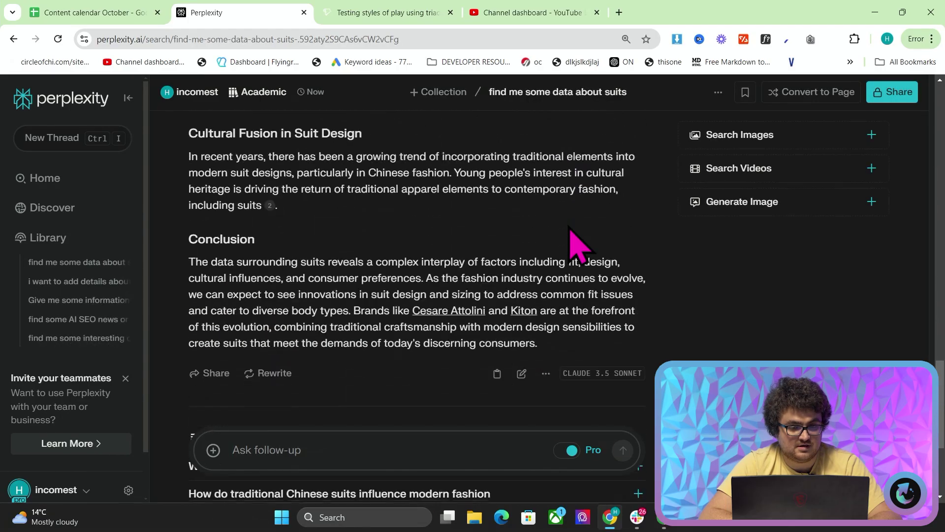
# - Zoom the finished suits answer to 150%
pyautogui.scroll(15, 574, 243)
pyautogui.scroll(2, 574, 242)
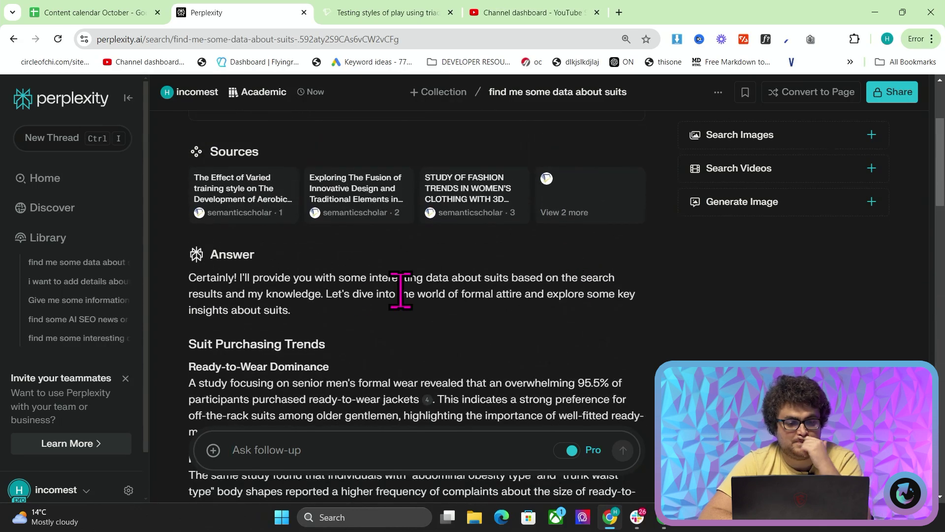
pyautogui.hotkey('ctrl', '+')
pyautogui.hotkey('ctrl', '+')
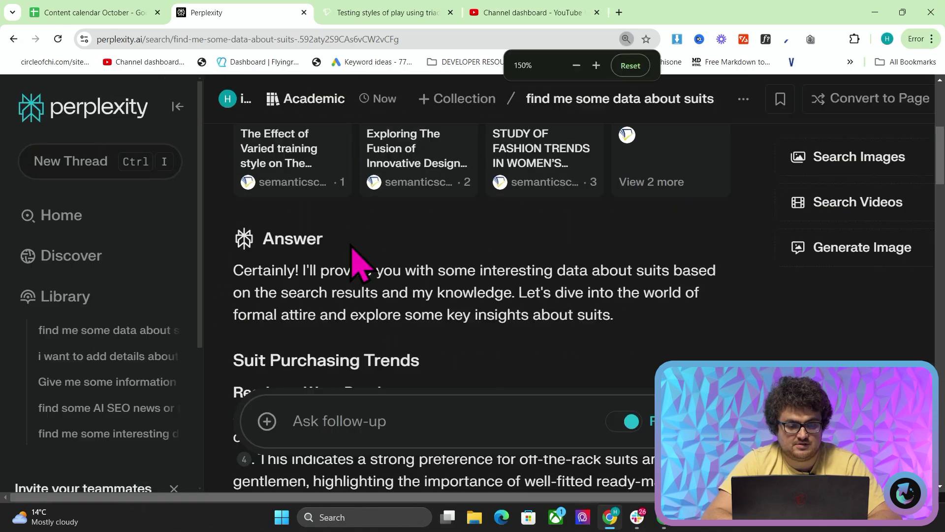
pyautogui.scroll(-2, 353, 262)
pyautogui.scroll(-1, 381, 270)
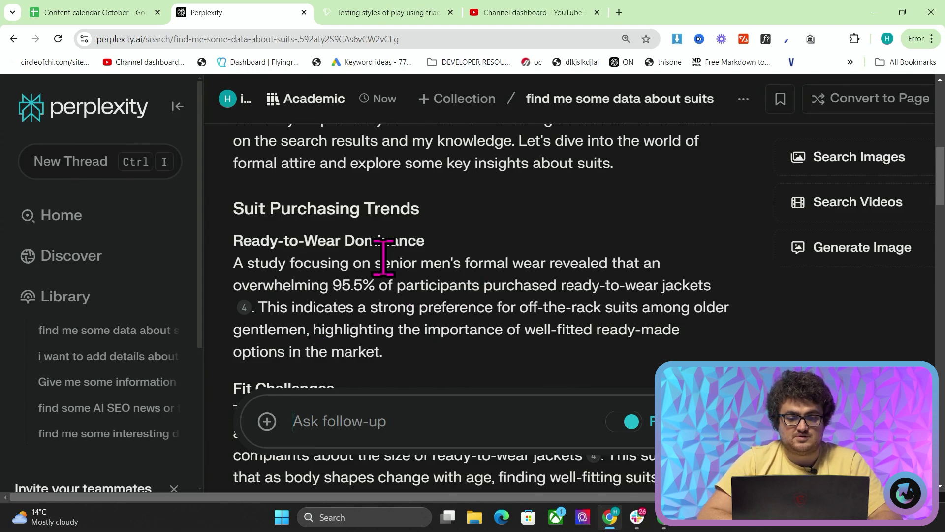
# - Select the Ready-to-Wear Dominance paragraph and its 95.5% senior men figure
pyautogui.moveTo(375, 264); pyautogui.dragTo(221, 262)
pyautogui.click(489, 363)
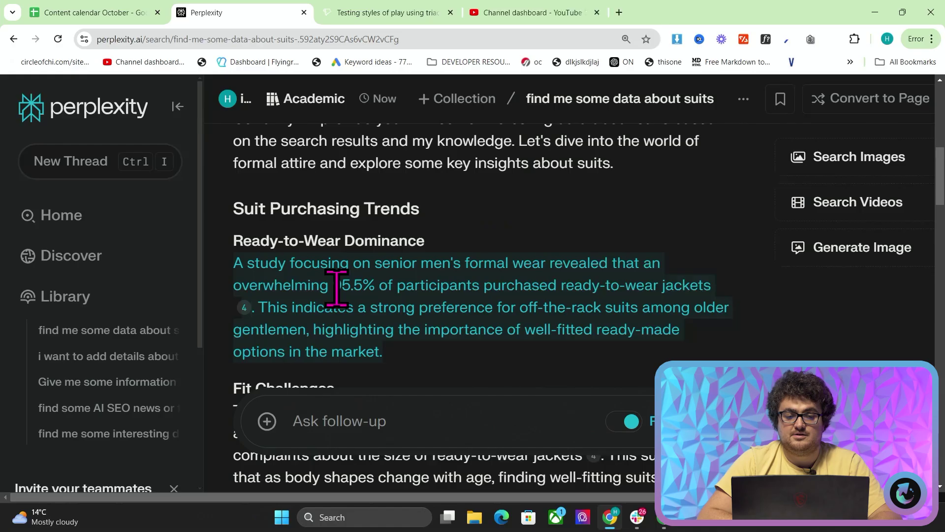
pyautogui.doubleClick(347, 285)
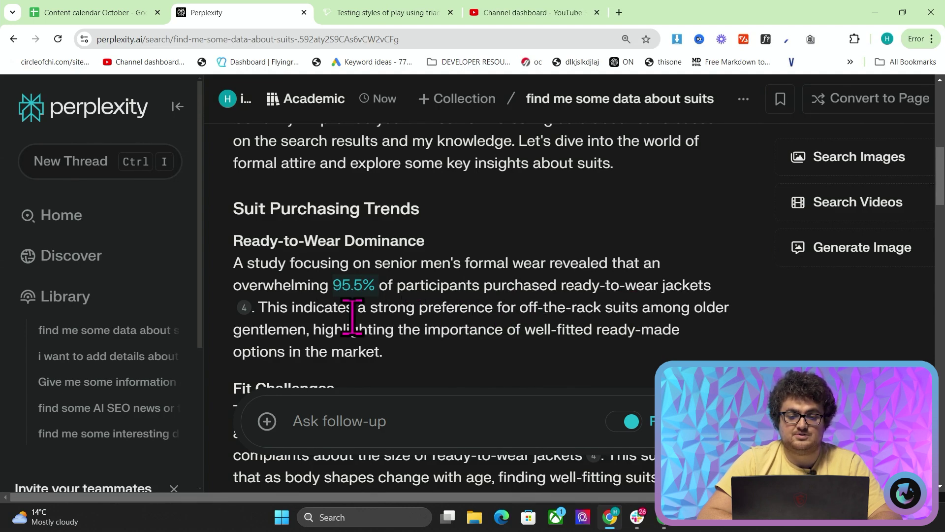
pyautogui.scroll(1, 352, 317)
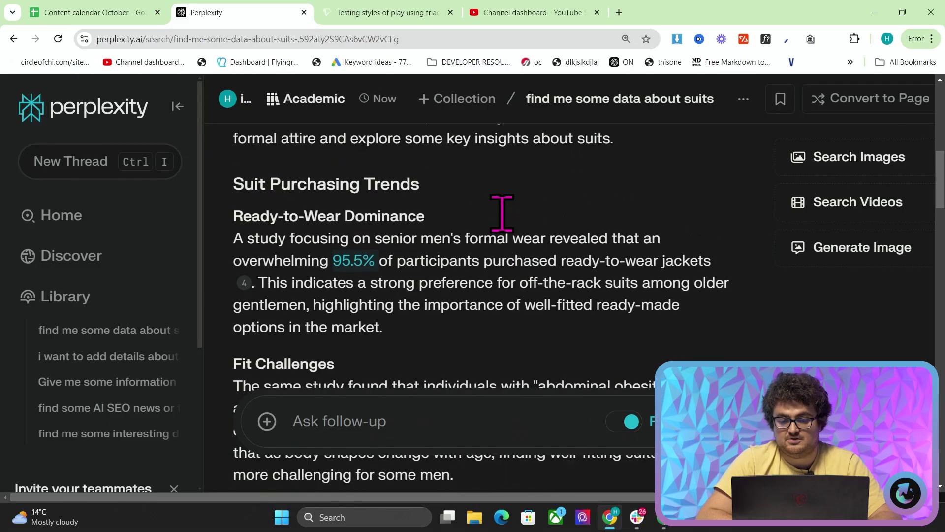
pyautogui.moveTo(458, 362); pyautogui.dragTo(559, 316)
pyautogui.click(490, 297)
pyautogui.scroll(-2, 490, 297)
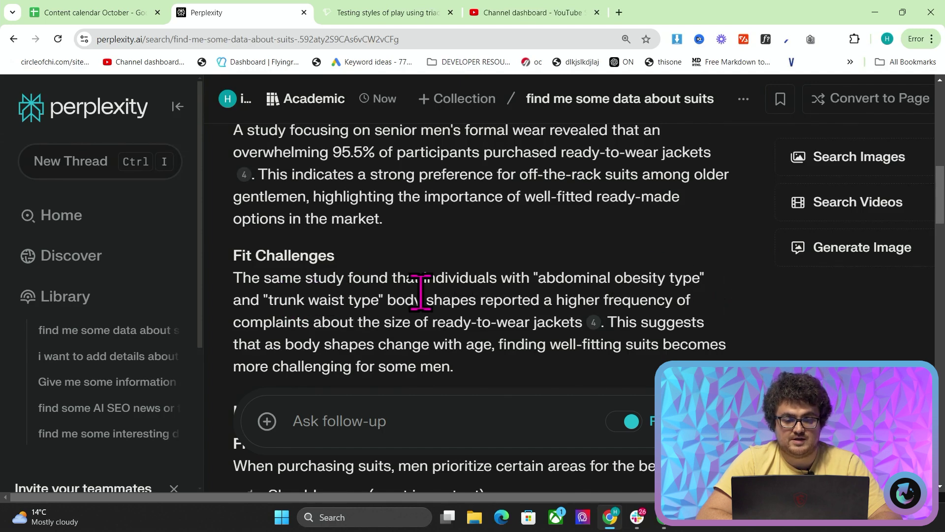
pyautogui.scroll(-1, 544, 295)
pyautogui.scroll(1, 418, 283)
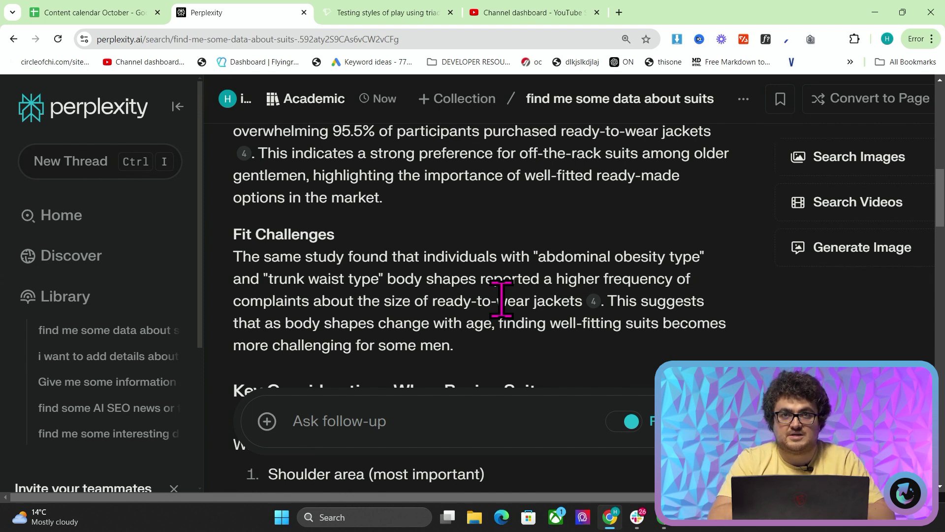
pyautogui.scroll(-2, 501, 299)
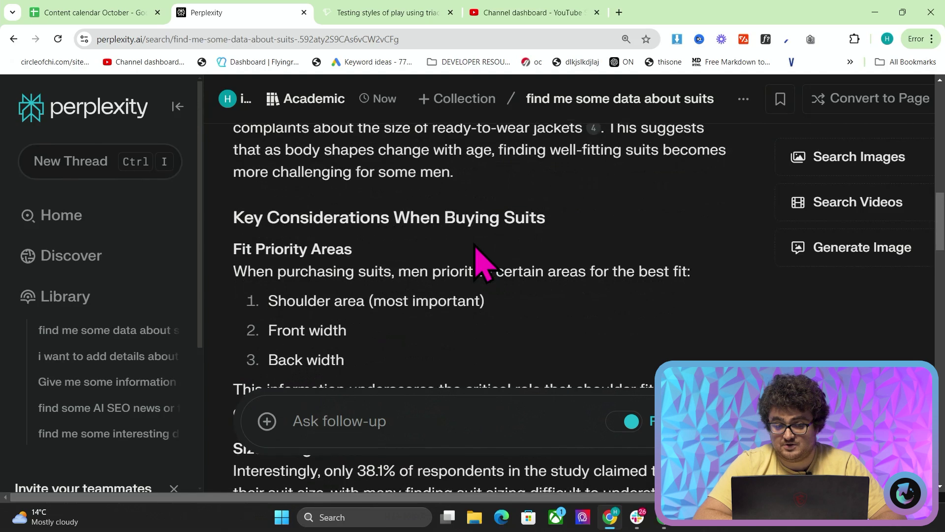
pyautogui.scroll(-1, 476, 247)
pyautogui.scroll(7, 331, 219)
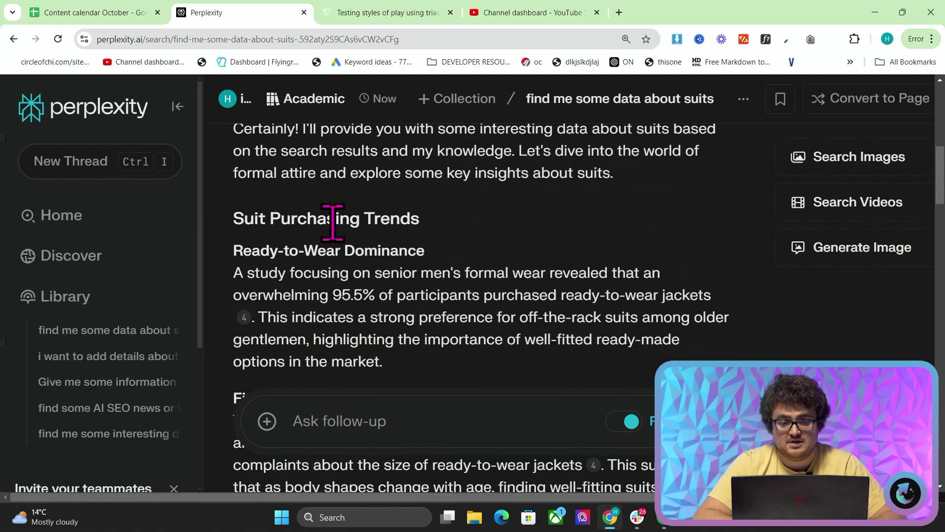
pyautogui.scroll(-1, 332, 219)
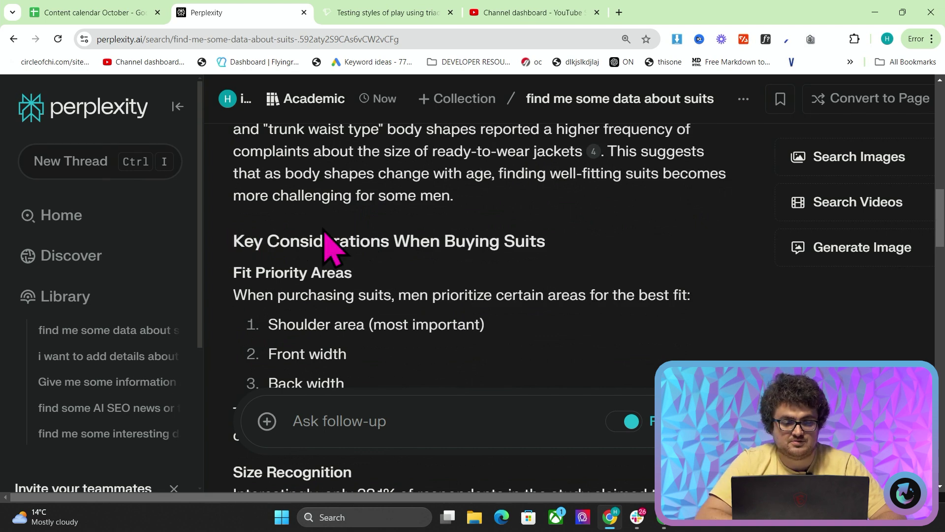
pyautogui.scroll(-1, 275, 249)
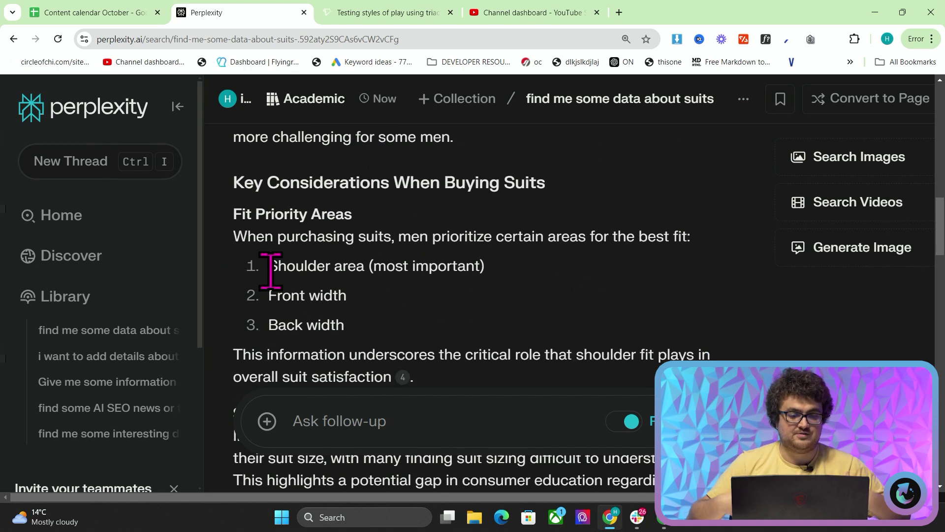
pyautogui.scroll(-1, 270, 271)
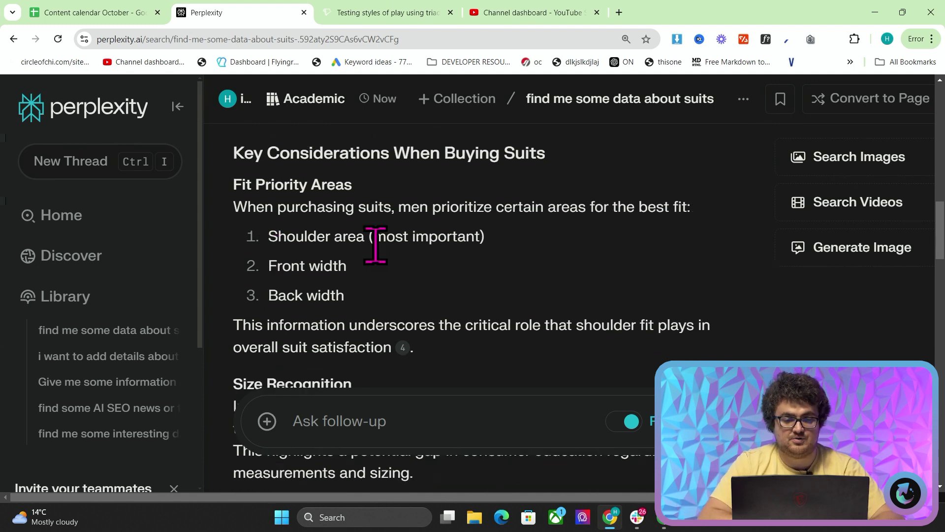
# - Select the whole Size Recognition paragraph with the 38.1% of respondents figure
pyautogui.scroll(-1, 383, 241)
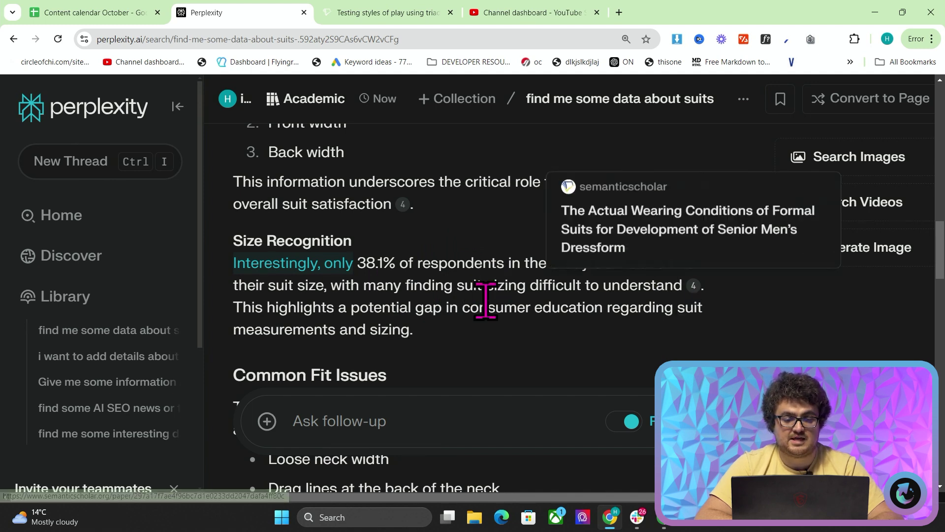
pyautogui.moveTo(434, 345); pyautogui.dragTo(228, 272)
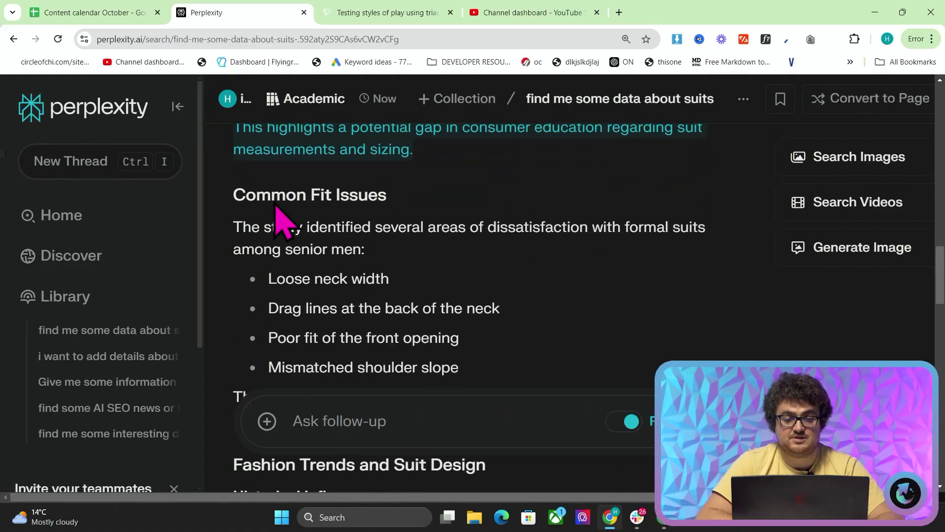
pyautogui.moveTo(235, 183); pyautogui.dragTo(365, 238)
pyautogui.scroll(-1, 468, 271)
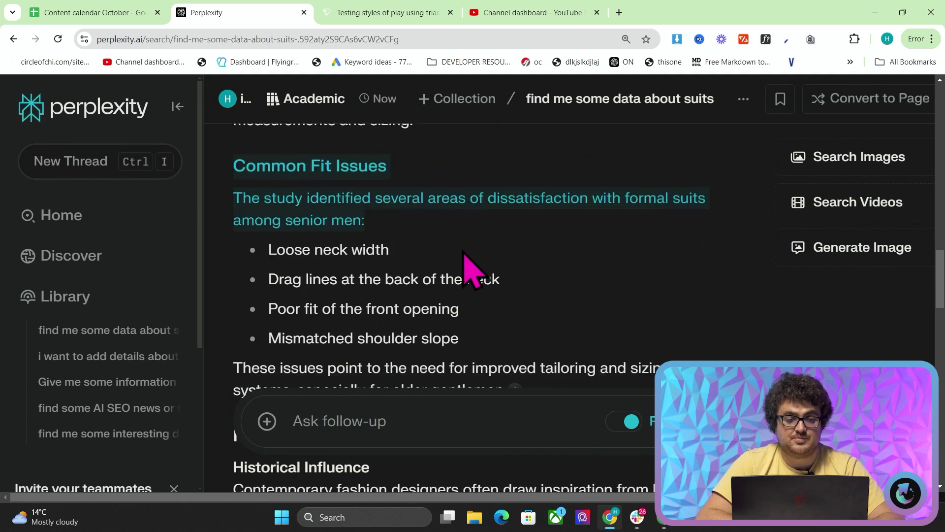
pyautogui.click(433, 250)
pyautogui.scroll(-1, 394, 231)
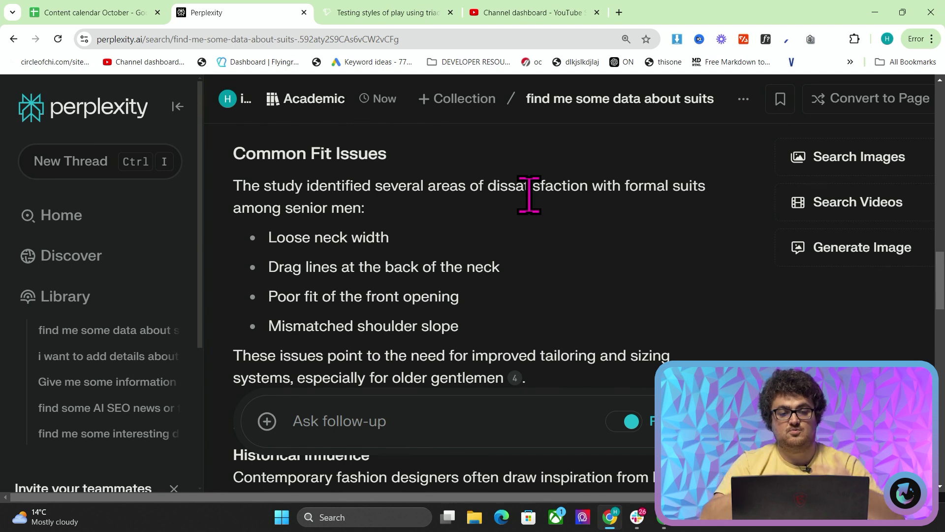
pyautogui.scroll(-1, 529, 194)
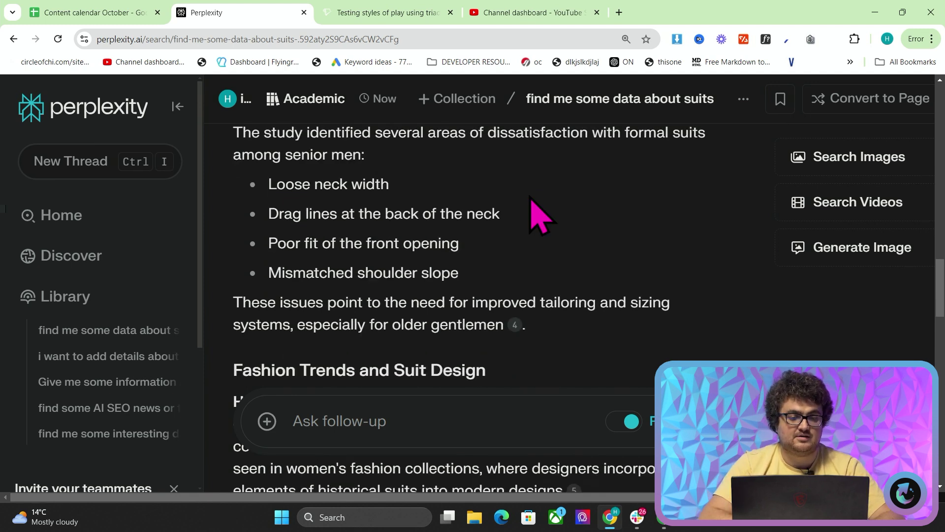
pyautogui.scroll(-1, 530, 196)
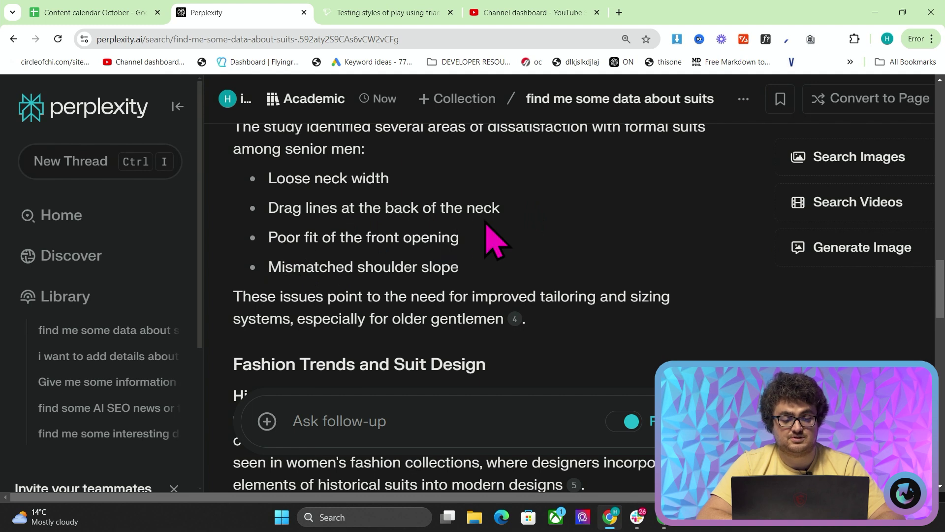
pyautogui.scroll(-1, 494, 240)
pyautogui.scroll(-2, 489, 232)
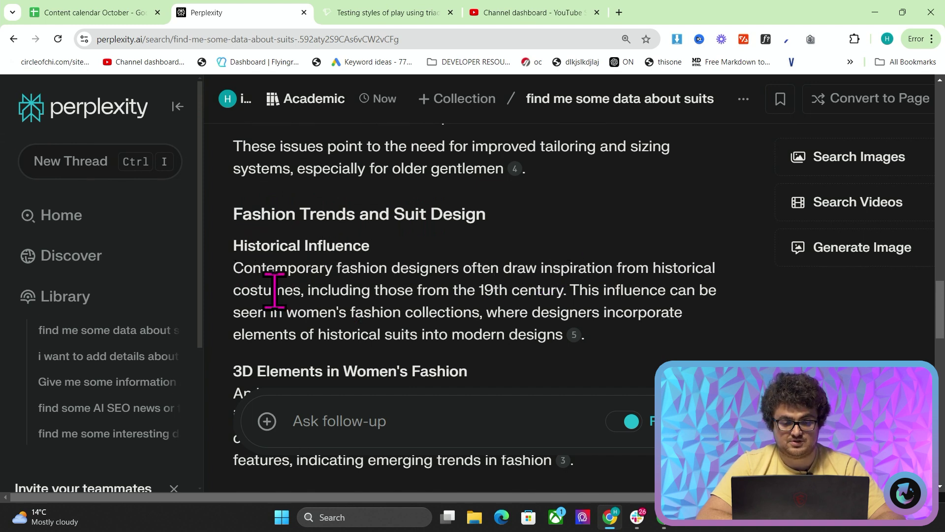
pyautogui.scroll(-1, 534, 285)
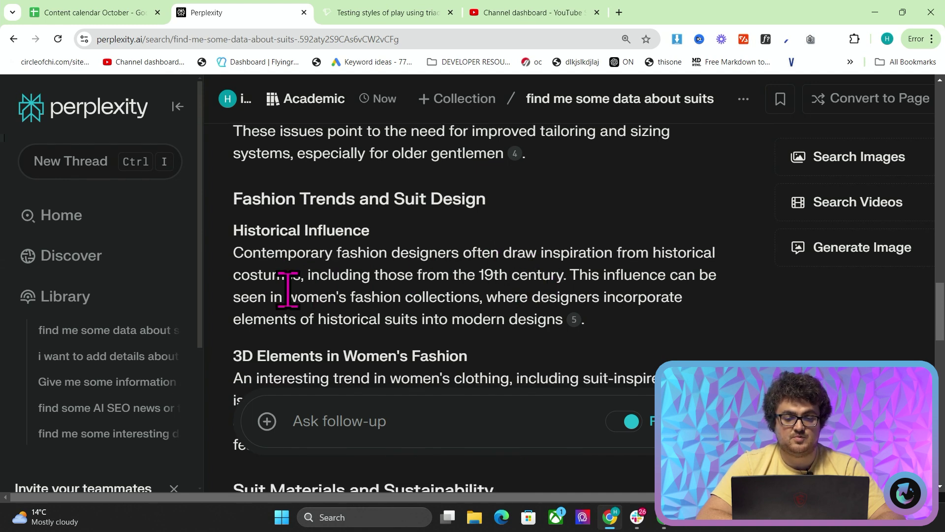
pyautogui.scroll(-1, 288, 289)
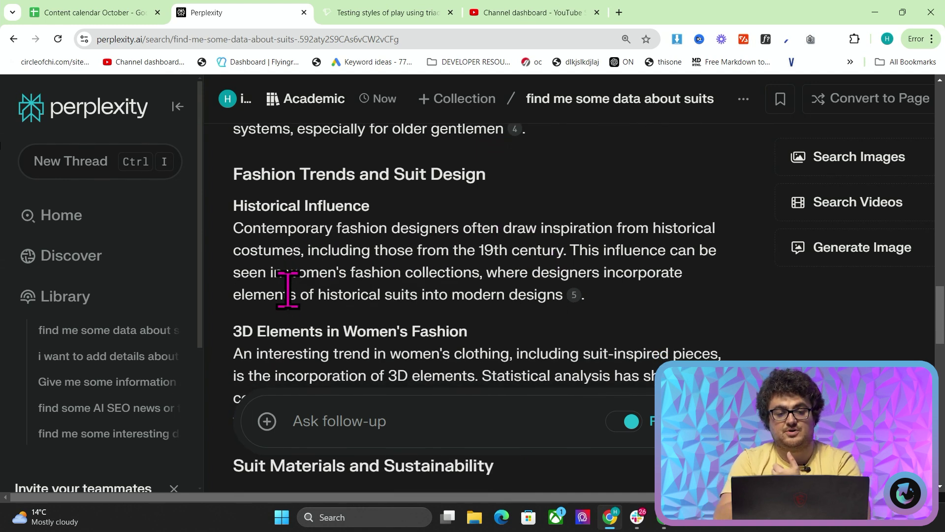
pyautogui.scroll(-1, 288, 289)
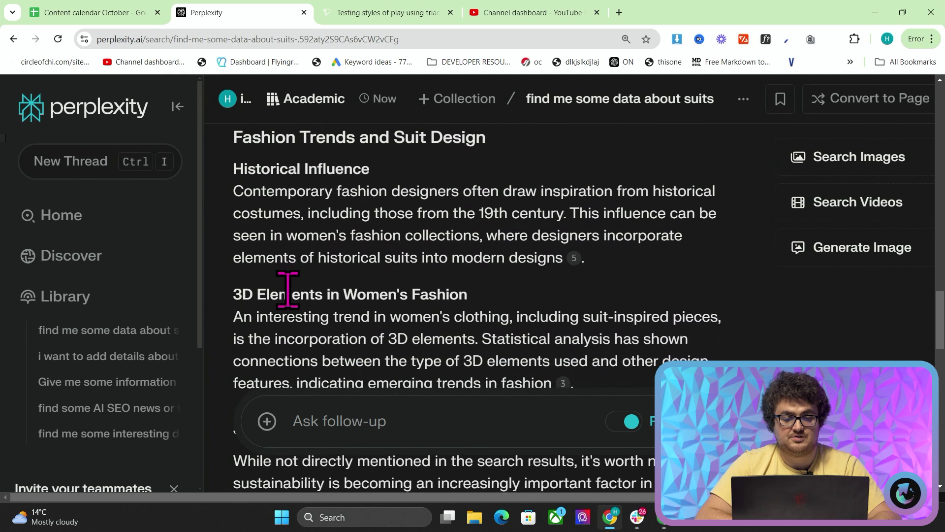
pyautogui.scroll(-2, 433, 298)
pyautogui.scroll(-6, 433, 298)
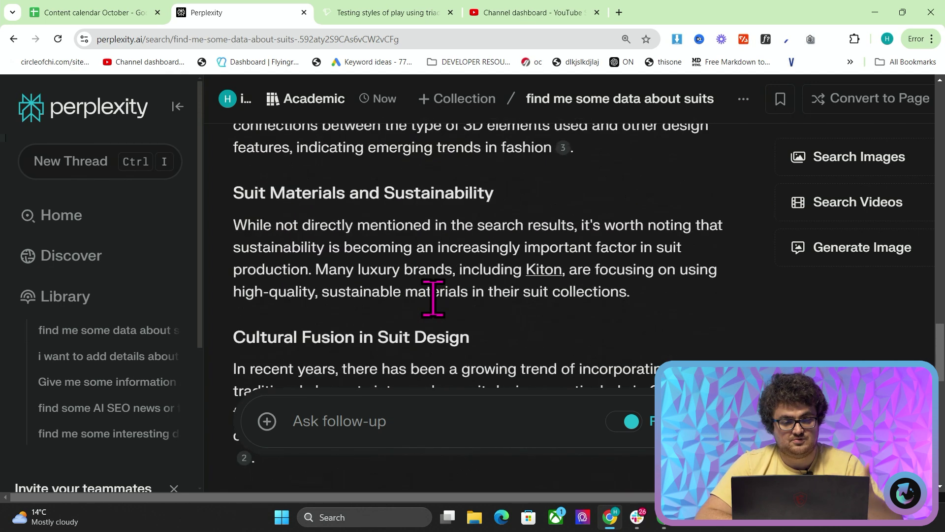
pyautogui.scroll(-1, 339, 296)
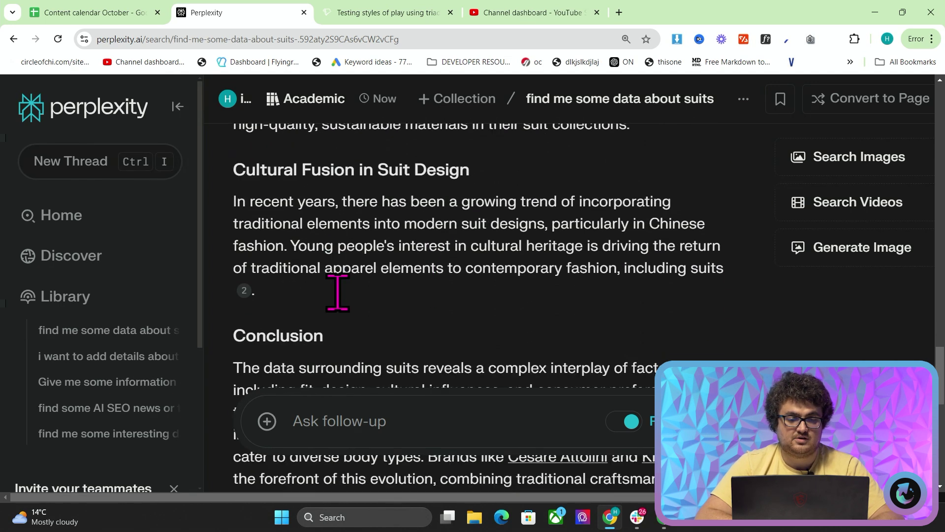
pyautogui.scroll(-2, 408, 231)
pyautogui.scroll(1, 411, 242)
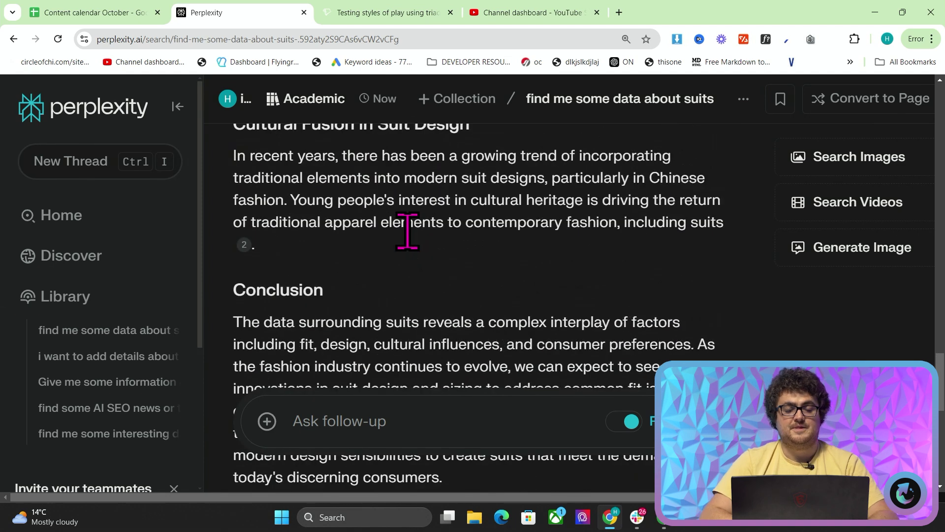
pyautogui.scroll(1, 408, 232)
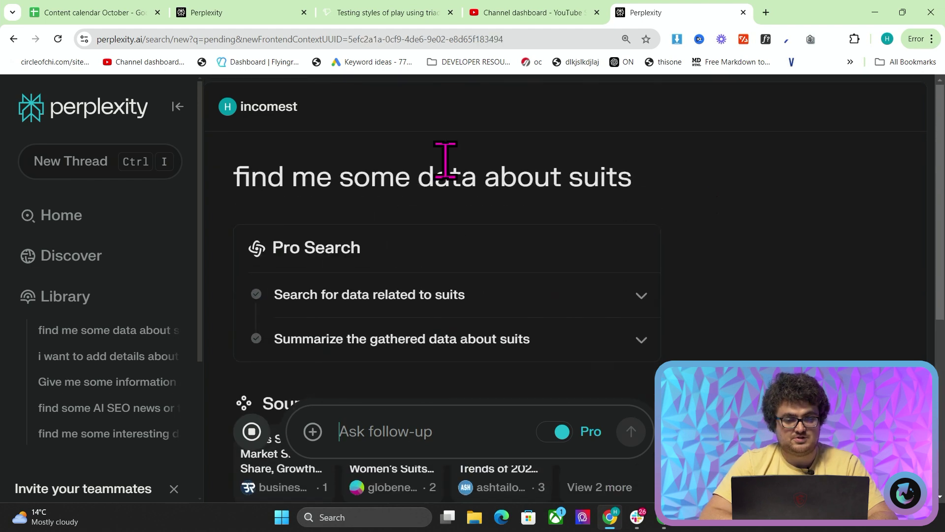
# - Select the suits question wording at the top of the new web-search answer
pyautogui.moveTo(286, 164); pyautogui.dragTo(726, 178)
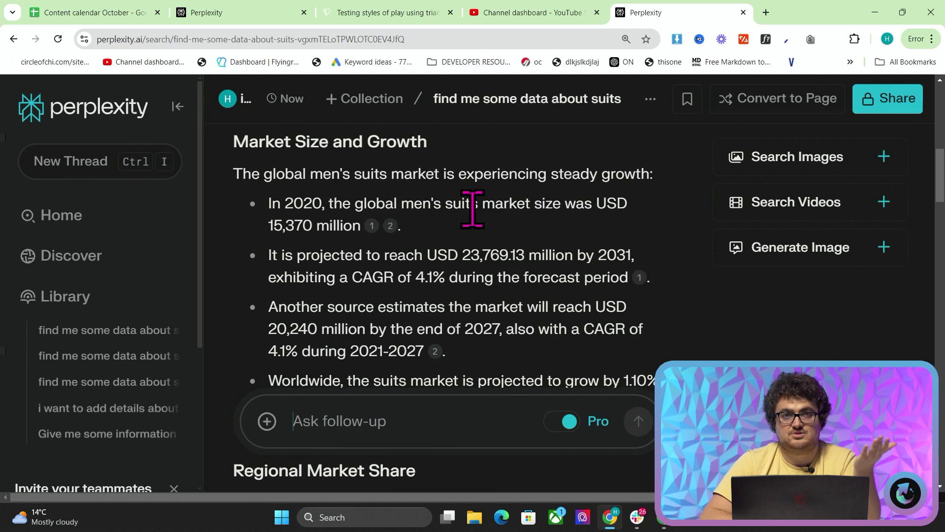
# - In the Academic answer, select the paragraph on the 95.5% ready-to-wear study of senior men
pyautogui.click(296, 12)
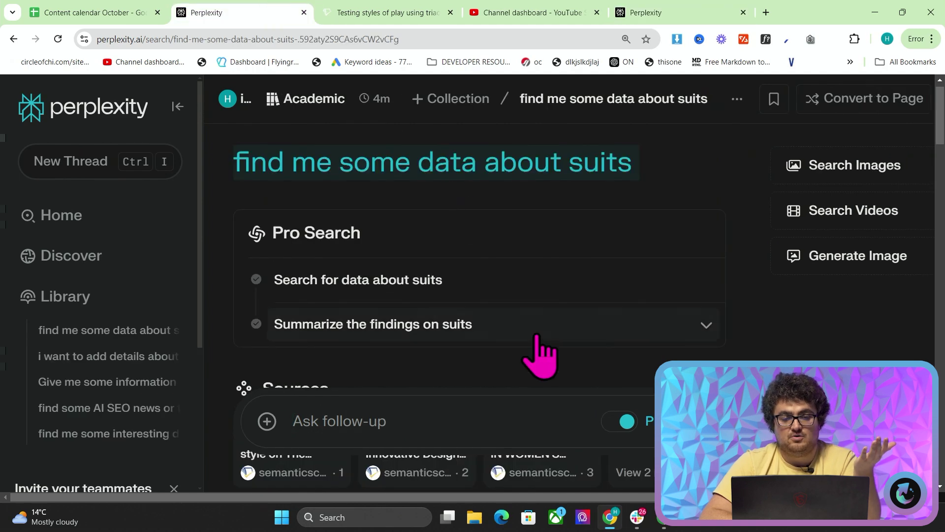
pyautogui.scroll(-5, 539, 352)
pyautogui.scroll(-3, 538, 336)
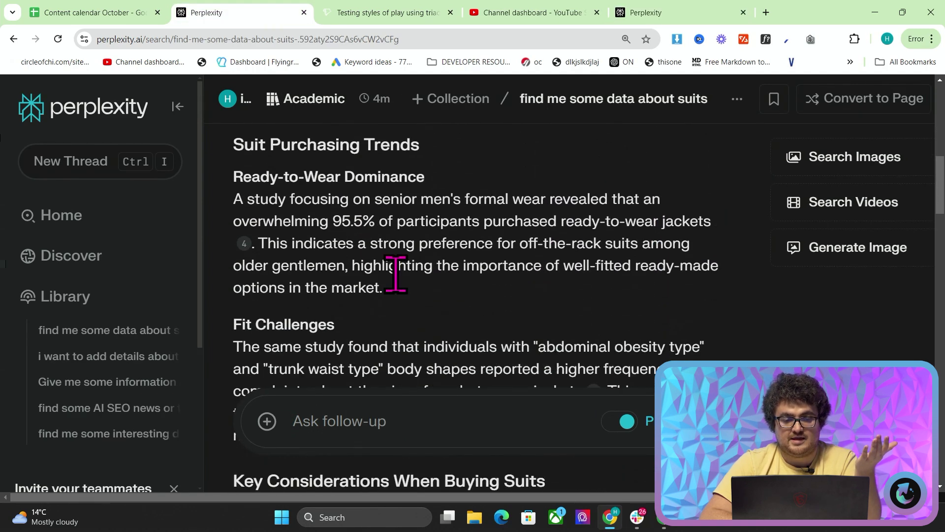
pyautogui.tripleClick(401, 273)
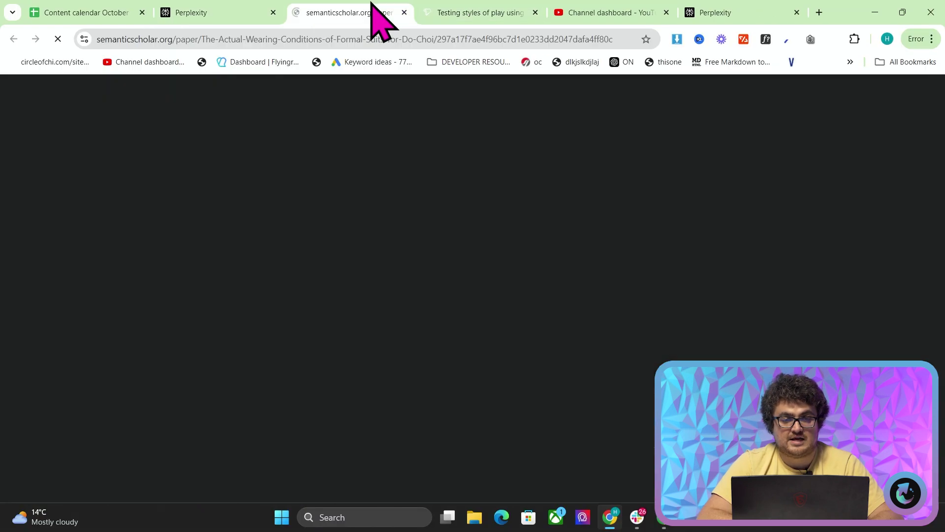
# - Dismiss the Google sign-in prompt on the formal suits wearing-conditions paper page
pyautogui.scroll(-1, 130, 204)
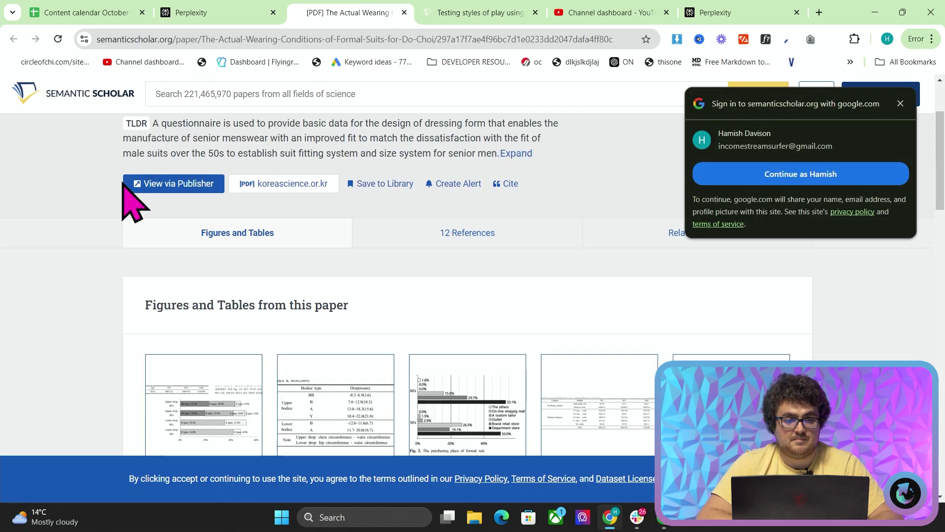
pyautogui.scroll(2, 131, 202)
pyautogui.click(899, 105)
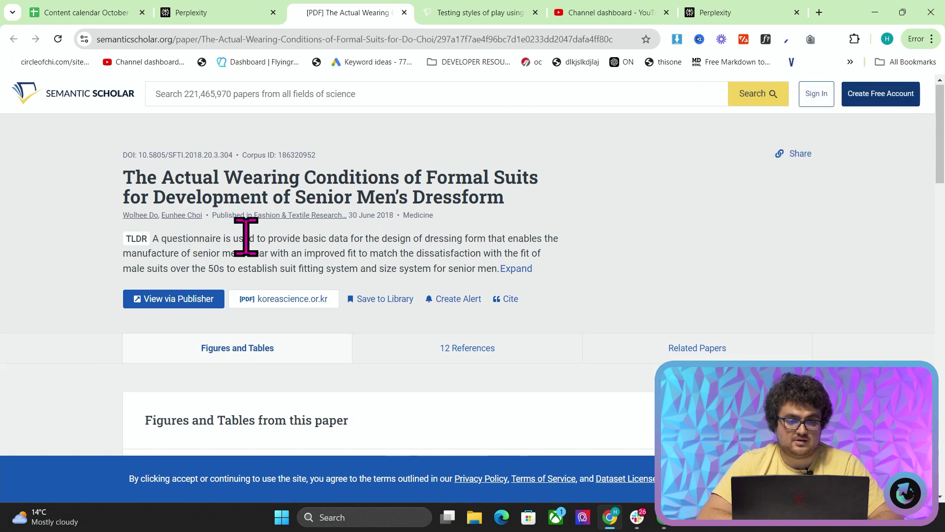
pyautogui.scroll(2, 242, 239)
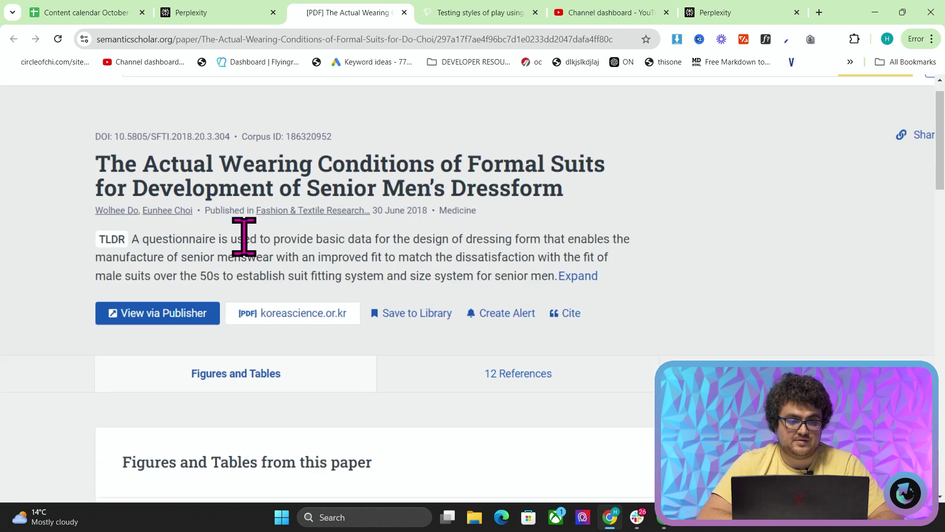
# - Scroll back through the Academic suits answer
pyautogui.click(199, 14)
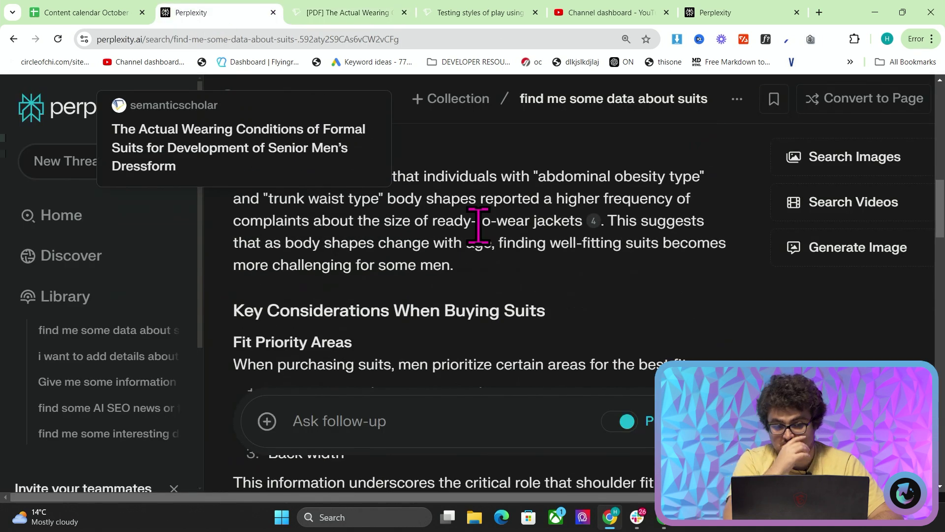
pyautogui.scroll(-2, 480, 227)
pyautogui.scroll(-1, 415, 297)
pyautogui.scroll(-2, 295, 261)
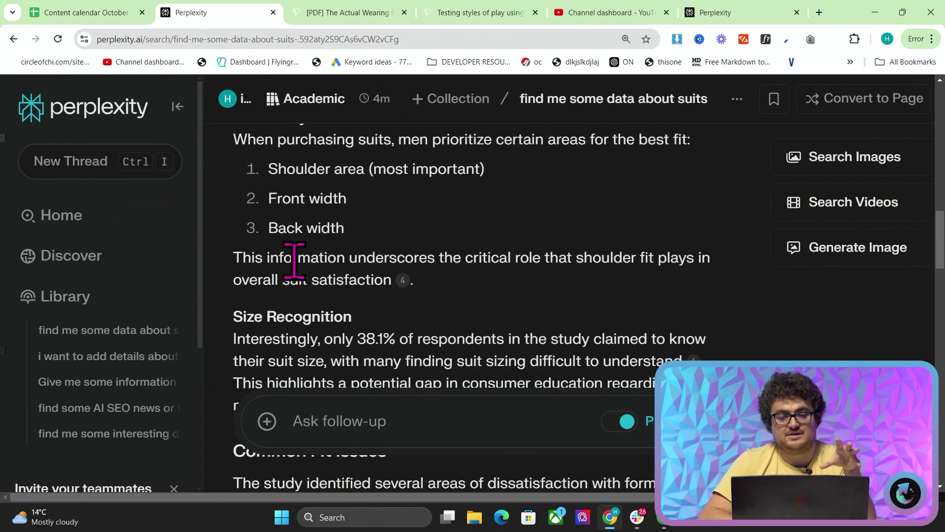
pyautogui.scroll(-1, 305, 268)
# - In the web answer, select the USD 20,240 million by 2027 market estimate
pyautogui.click(689, 13)
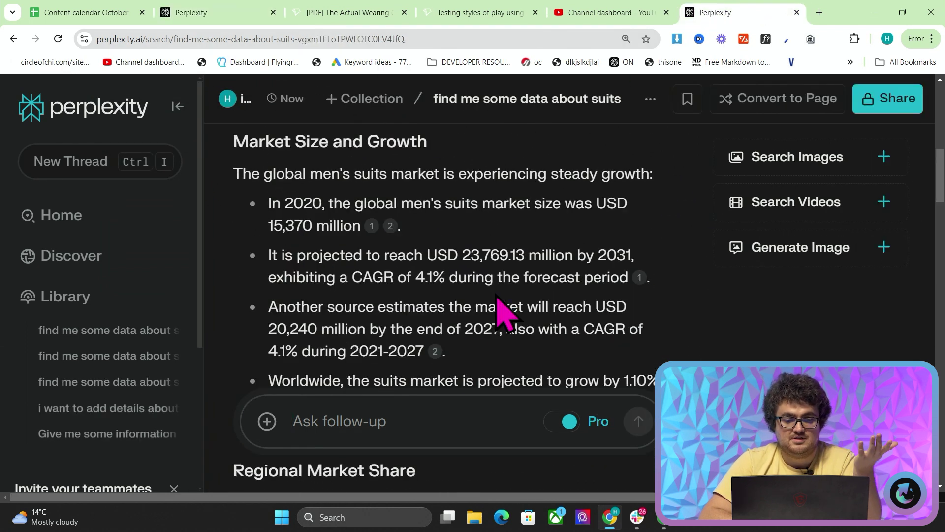
pyautogui.scroll(-1, 498, 308)
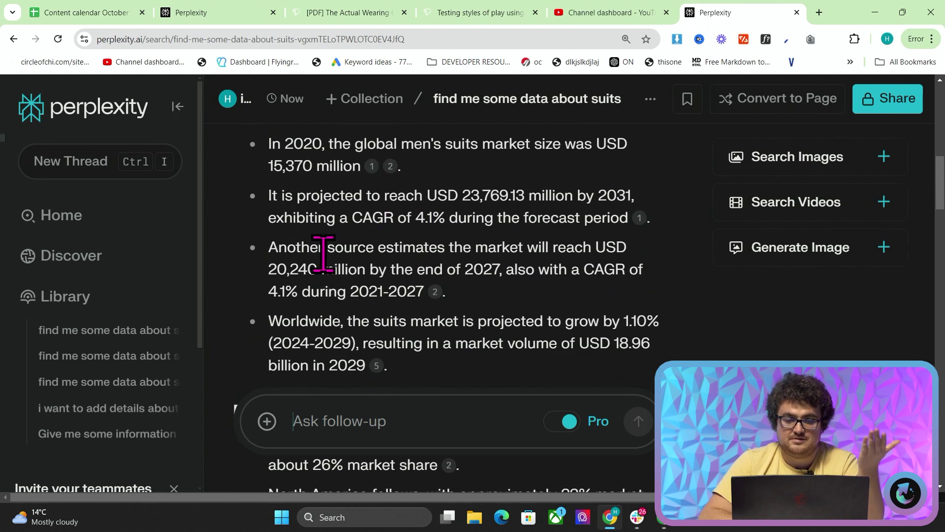
pyautogui.moveTo(269, 245); pyautogui.dragTo(524, 271)
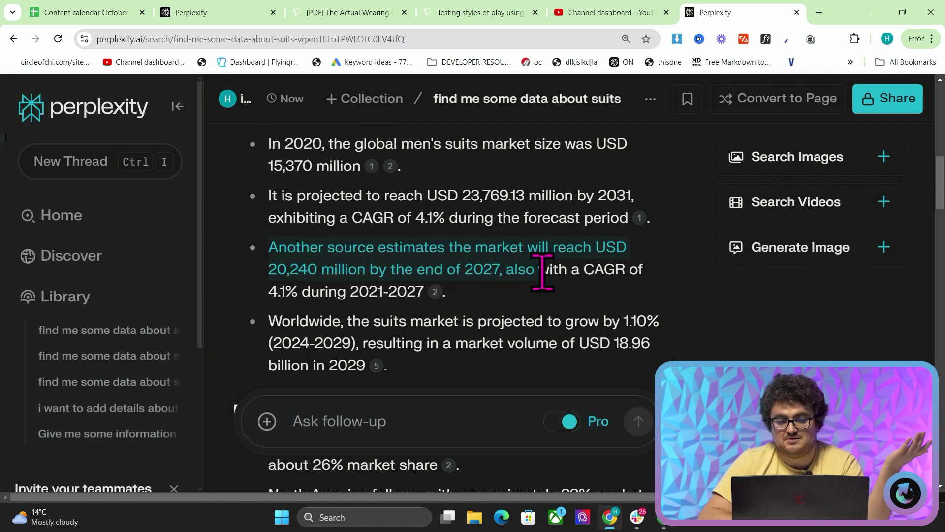
pyautogui.moveTo(542, 271); pyautogui.dragTo(509, 272)
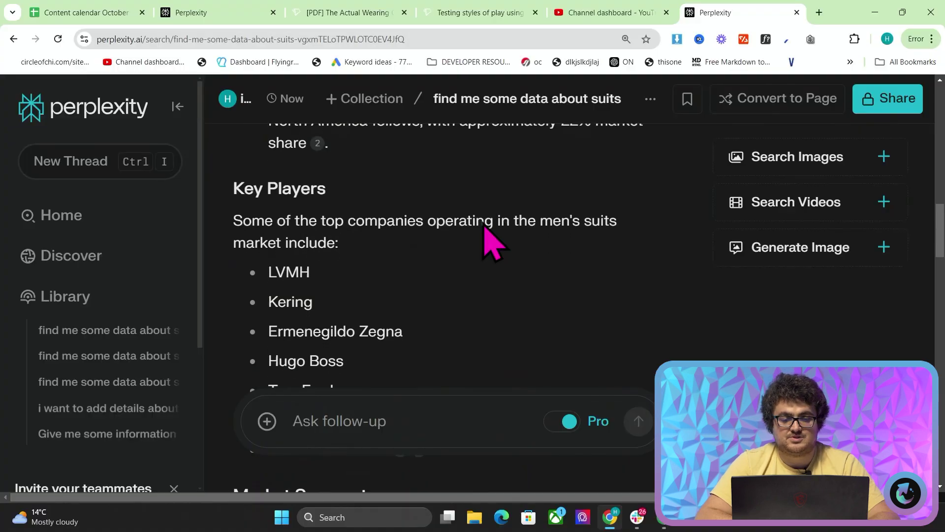
pyautogui.scroll(-5, 485, 225)
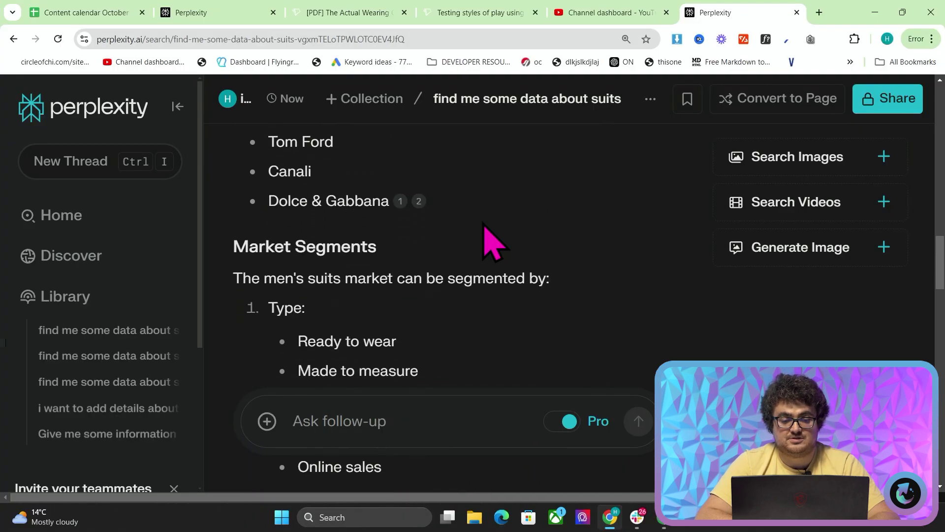
pyautogui.scroll(-4, 485, 225)
pyautogui.scroll(1, 485, 239)
pyautogui.scroll(-2, 291, 241)
pyautogui.scroll(3, 354, 218)
# - Select the market segments breakdown and the Trends and Driving Factors items
pyautogui.moveTo(231, 190); pyautogui.dragTo(401, 340)
pyautogui.scroll(-1, 398, 324)
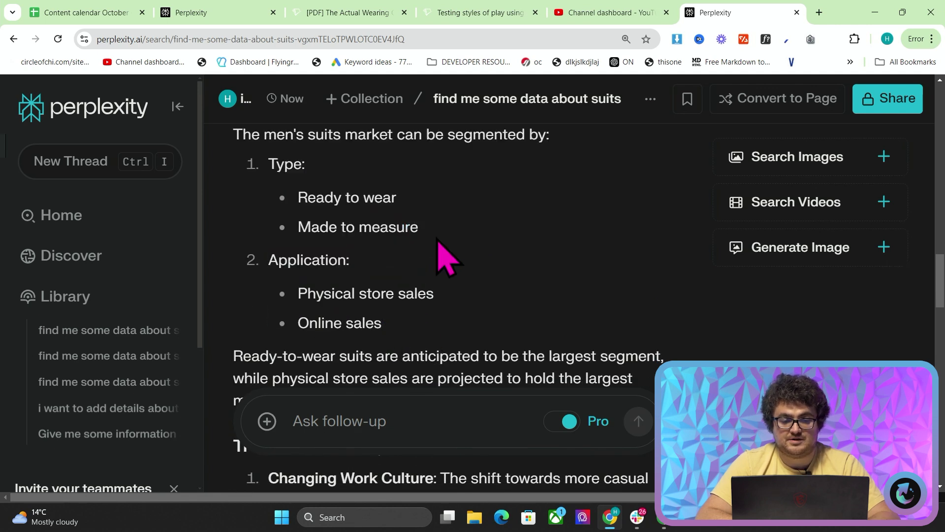
pyautogui.scroll(-3, 387, 201)
pyautogui.scroll(3, 392, 217)
pyautogui.scroll(-5, 392, 221)
pyautogui.scroll(-1, 388, 207)
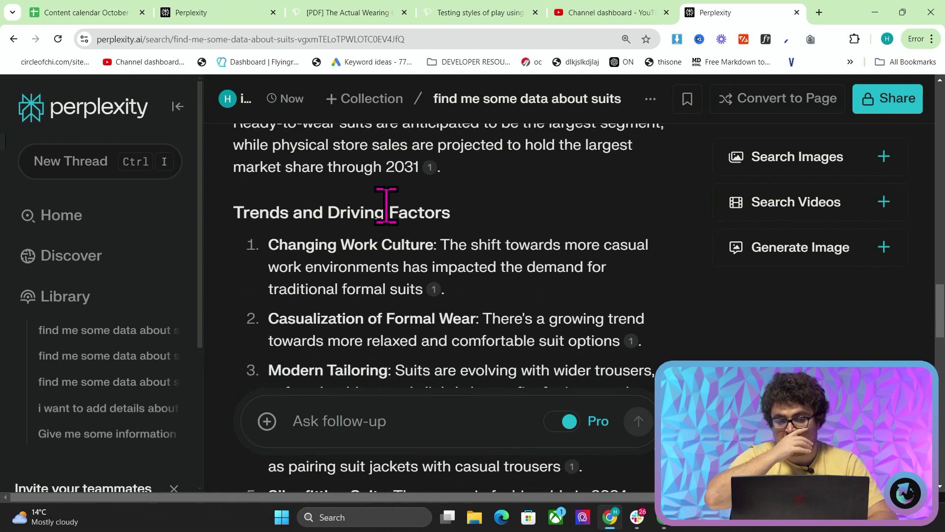
pyautogui.scroll(-1, 387, 206)
pyautogui.moveTo(240, 175); pyautogui.dragTo(501, 274)
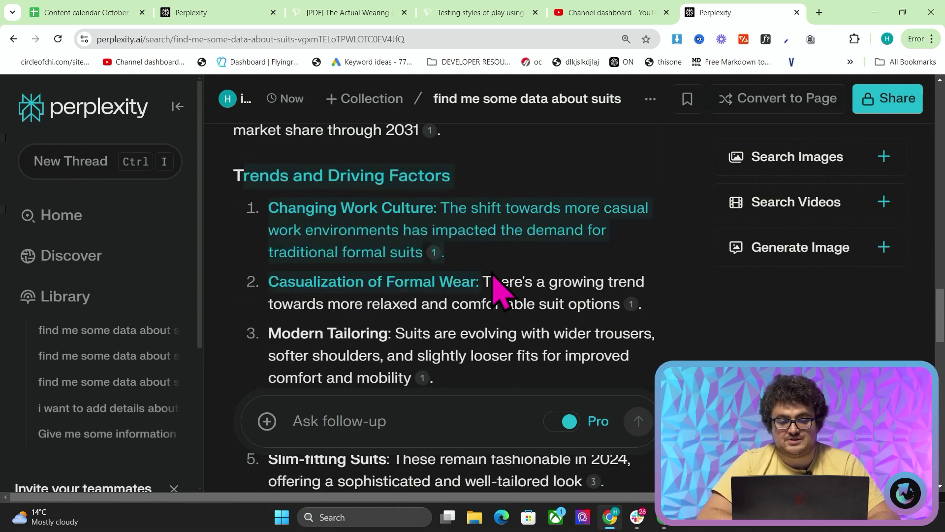
pyautogui.scroll(-1, 510, 284)
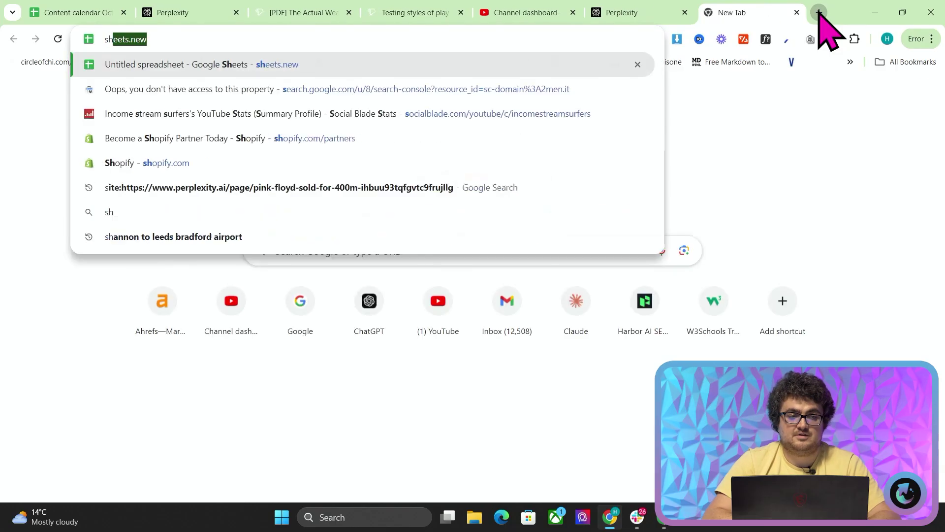
# - Load sheets.new, then create a blank Google document with docs.new
pyautogui.press('Return')
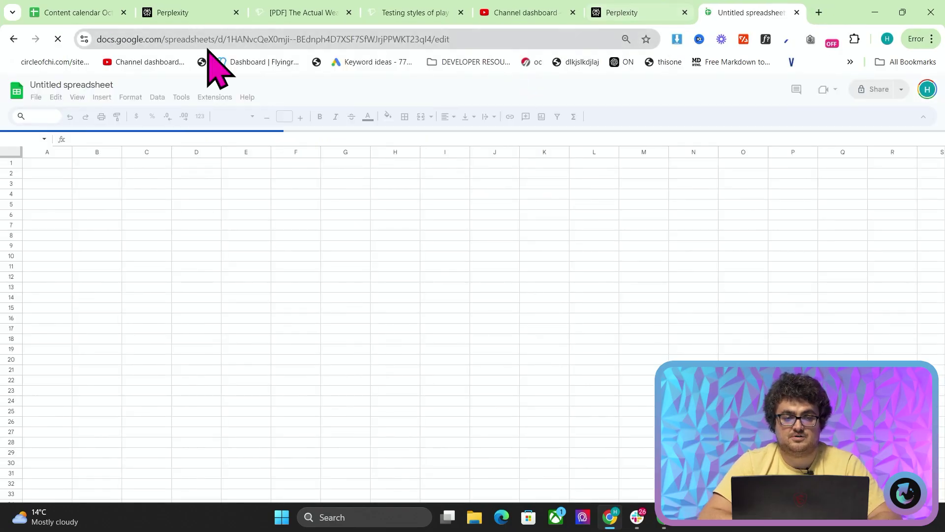
pyautogui.click(17, 91)
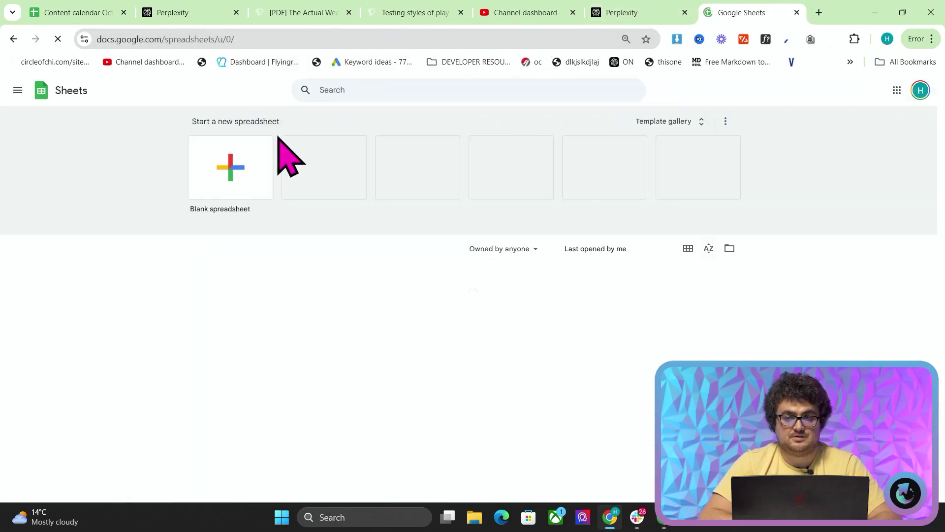
pyautogui.click(530, 39)
pyautogui.write('docs.new')
pyautogui.press('Return')
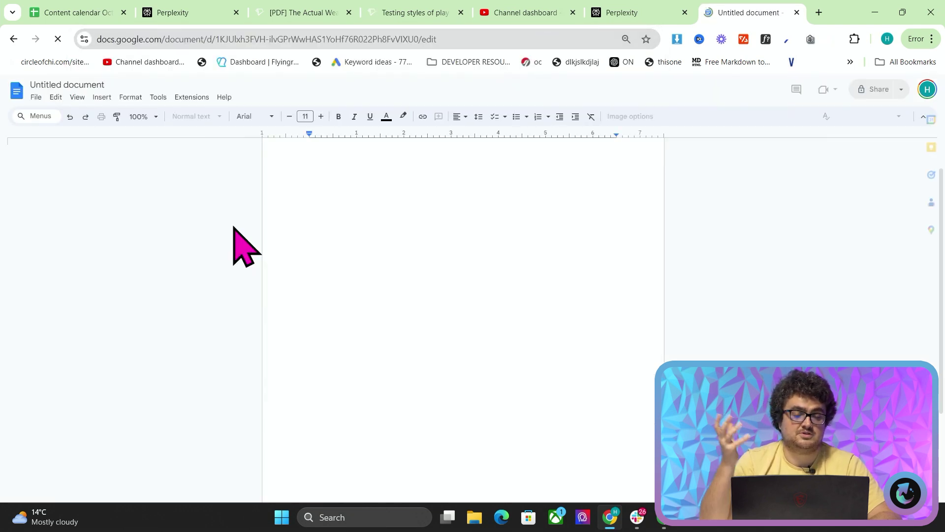
# - Open 'Free Prompt To Dominate Google in 2025' from recent documents and zoom in
pyautogui.click(17, 91)
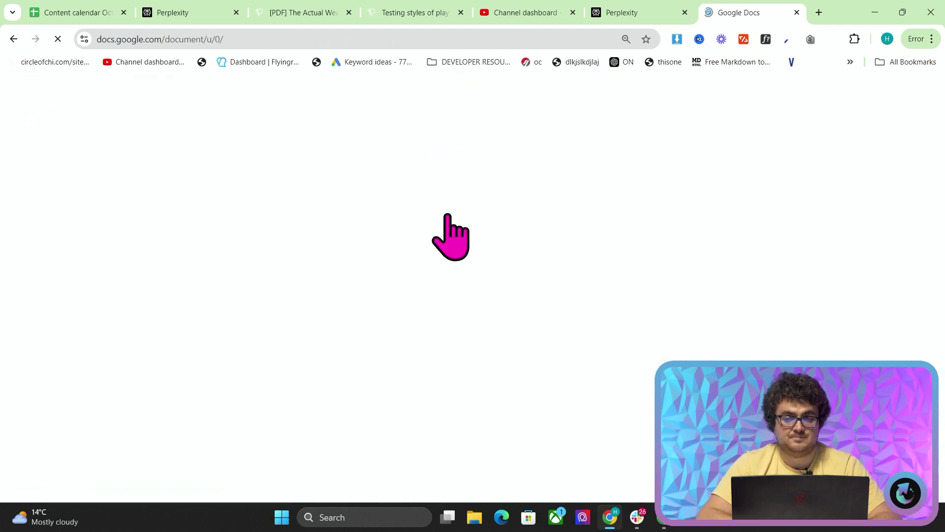
pyautogui.scroll(-2, 492, 295)
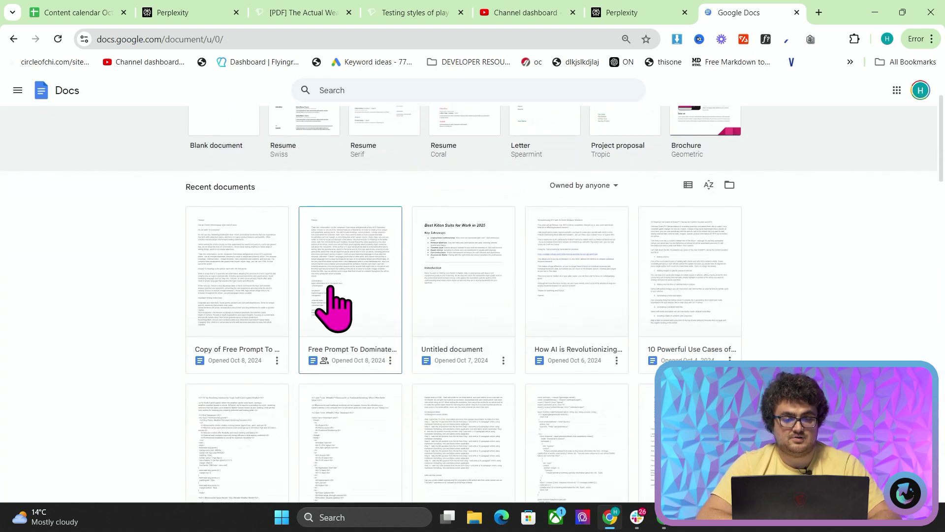
pyautogui.click(331, 286)
pyautogui.hotkey('ctrl', '+')
pyautogui.hotkey('ctrl', '+')
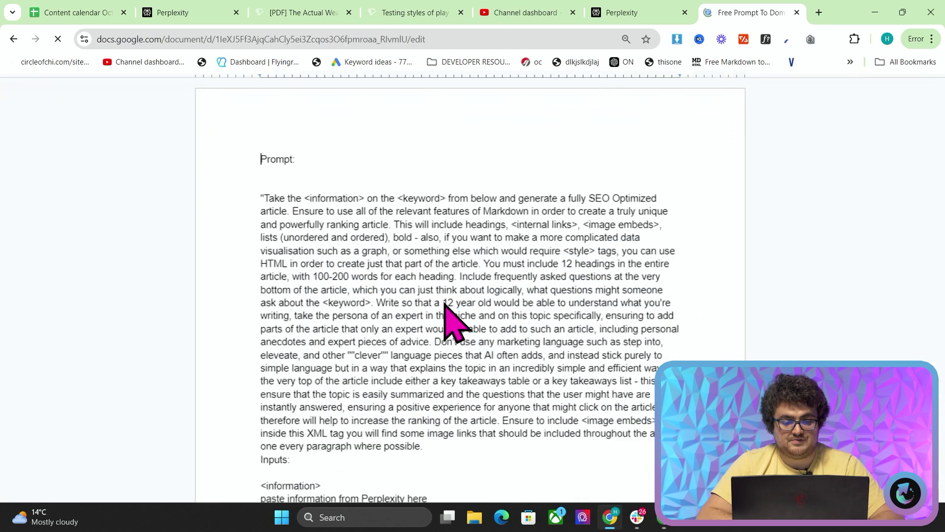
# - Select the Perplexity-information placeholder line, paste a Perplexity answer over it, then undo the paste
pyautogui.scroll(-5, 448, 320)
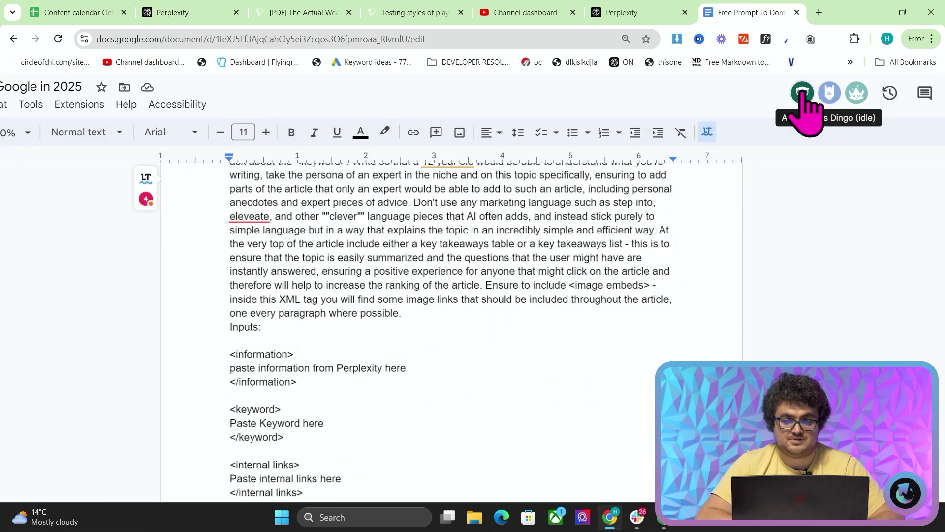
pyautogui.moveTo(407, 368); pyautogui.dragTo(253, 370)
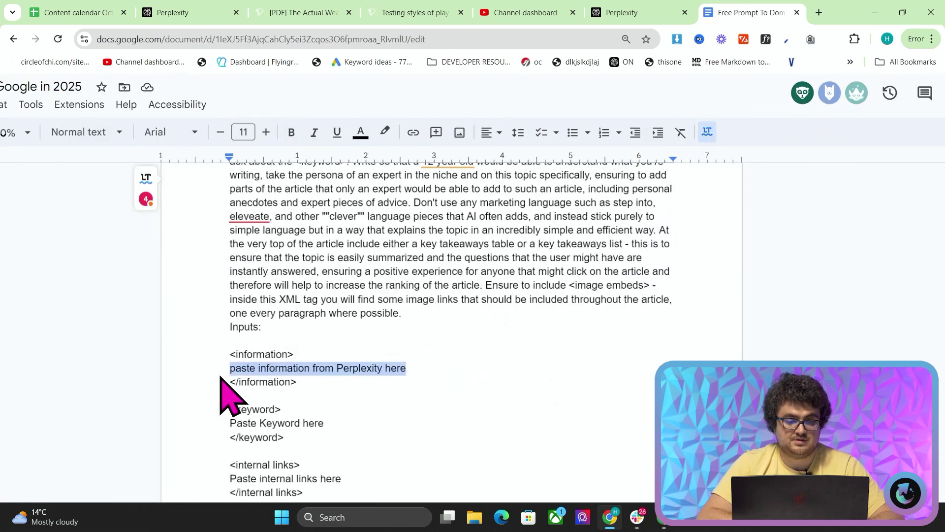
pyautogui.click(614, 9)
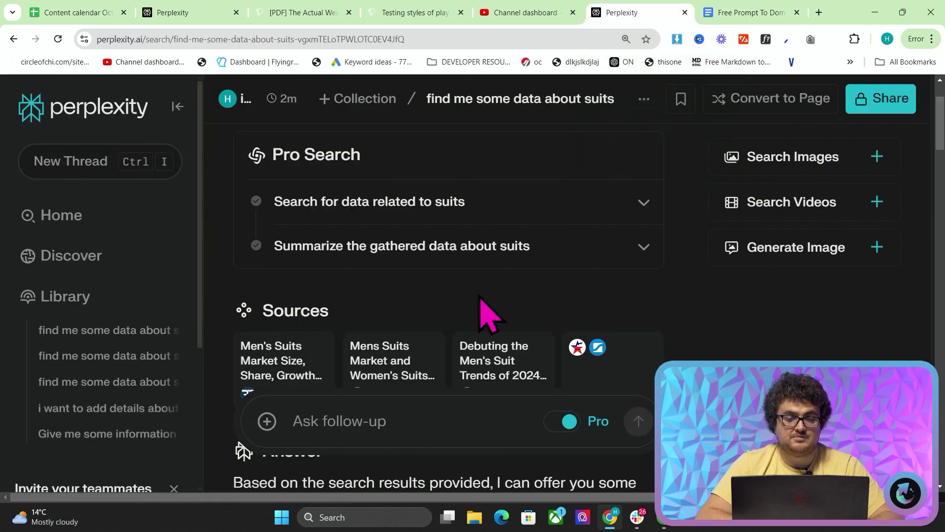
pyautogui.scroll(-10, 482, 310)
pyautogui.scroll(-20, 482, 315)
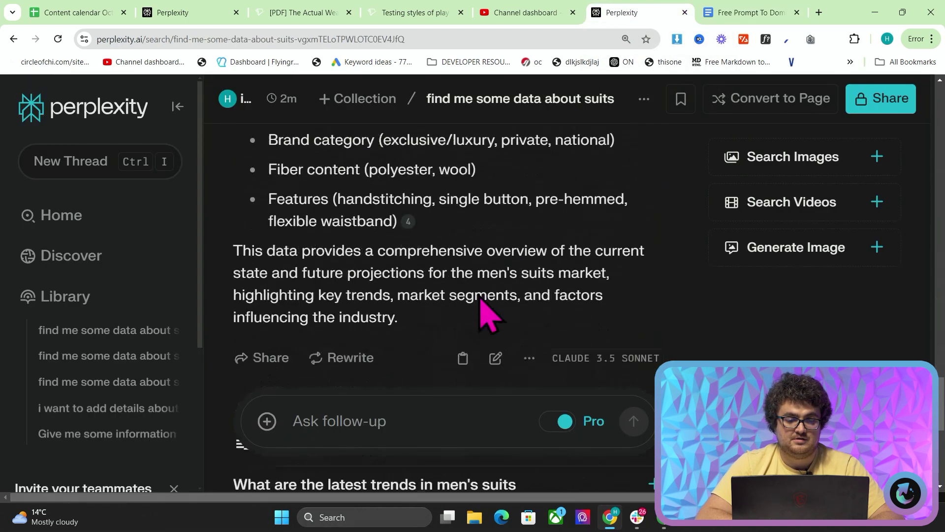
pyautogui.scroll(2, 472, 276)
pyautogui.click(758, 13)
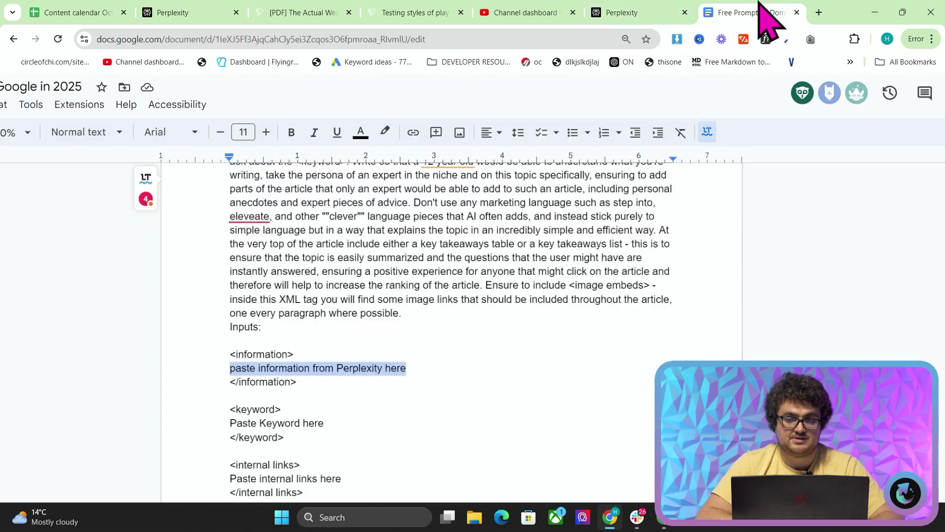
pyautogui.hotkey('ctrl', 'v')
pyautogui.hotkey('ctrl', 'z')
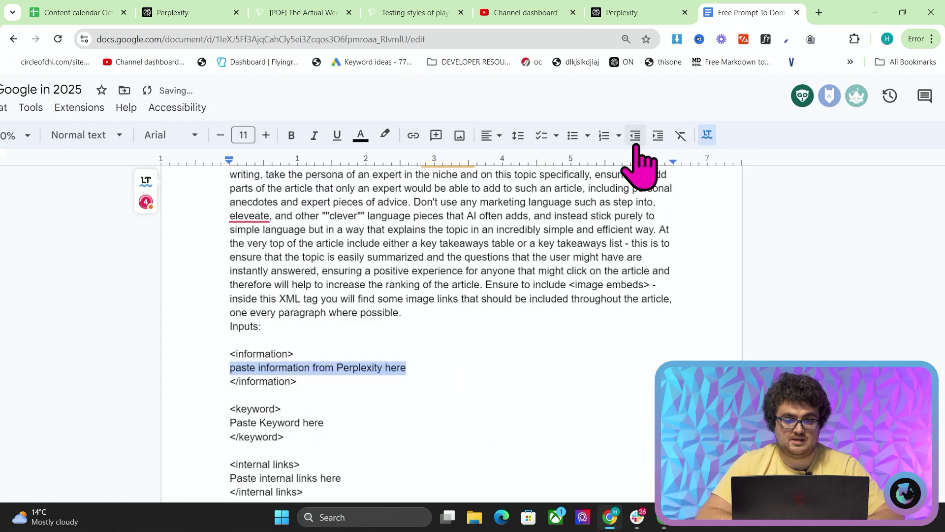
# - Copy the Academic-focus Perplexity answer about suits and return to the prompt document
pyautogui.click(305, 12)
pyautogui.click(211, 2)
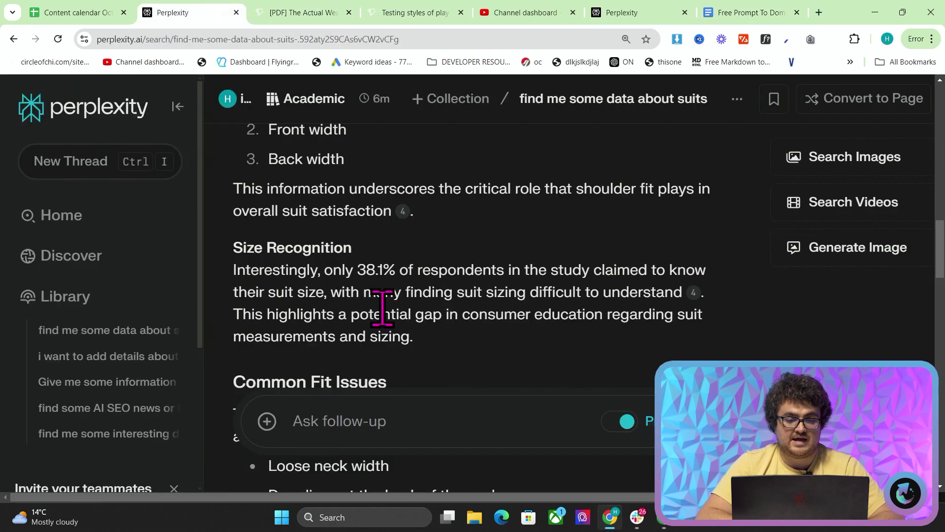
pyautogui.scroll(3, 458, 300)
pyautogui.scroll(-15, 480, 305)
pyautogui.scroll(5, 475, 310)
pyautogui.rightClick(523, 297)
pyautogui.click(525, 297)
pyautogui.click(749, 14)
pyautogui.hotkey('ctrl', 'v')
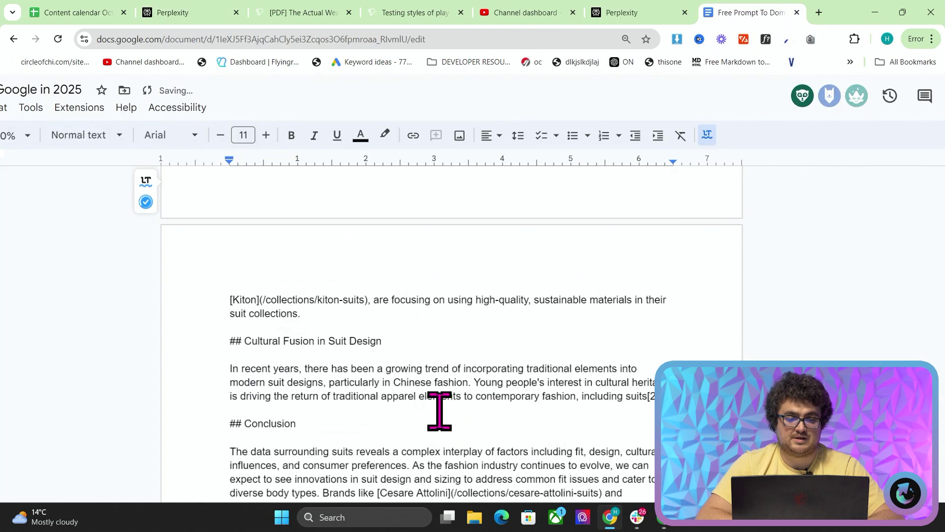
pyautogui.scroll(-5, 402, 367)
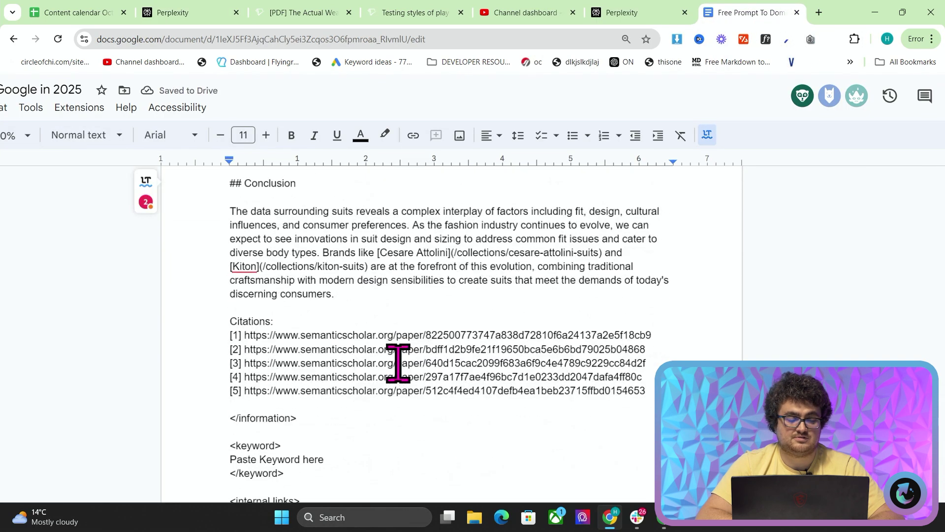
pyautogui.scroll(8, 553, 280)
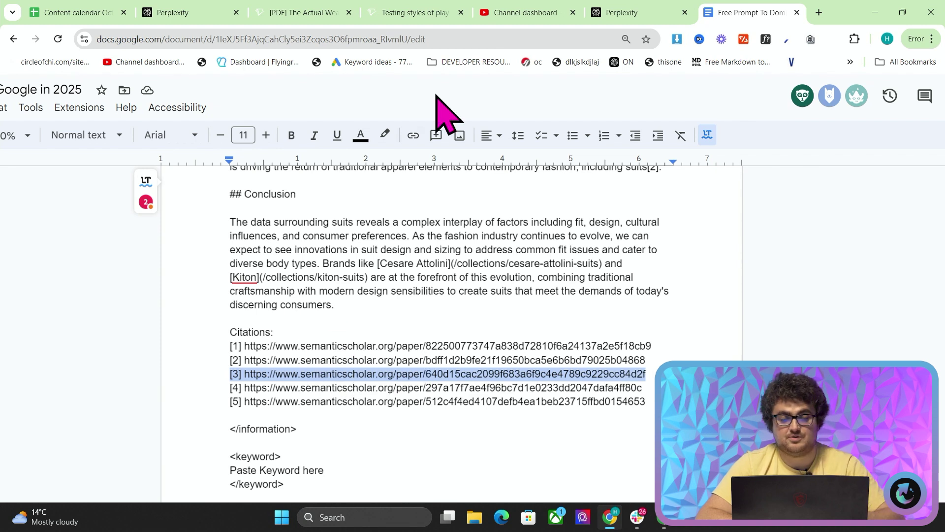
pyautogui.scroll(8, 428, 264)
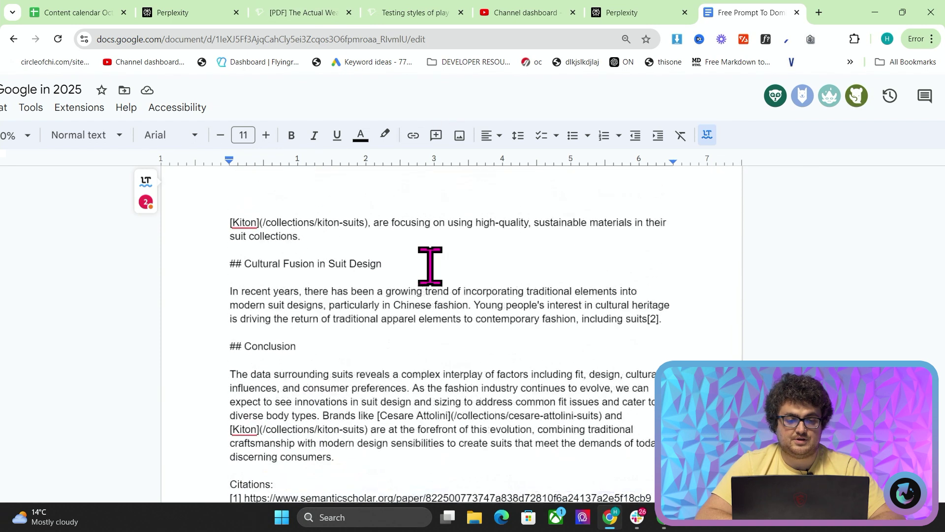
pyautogui.scroll(15, 330, 317)
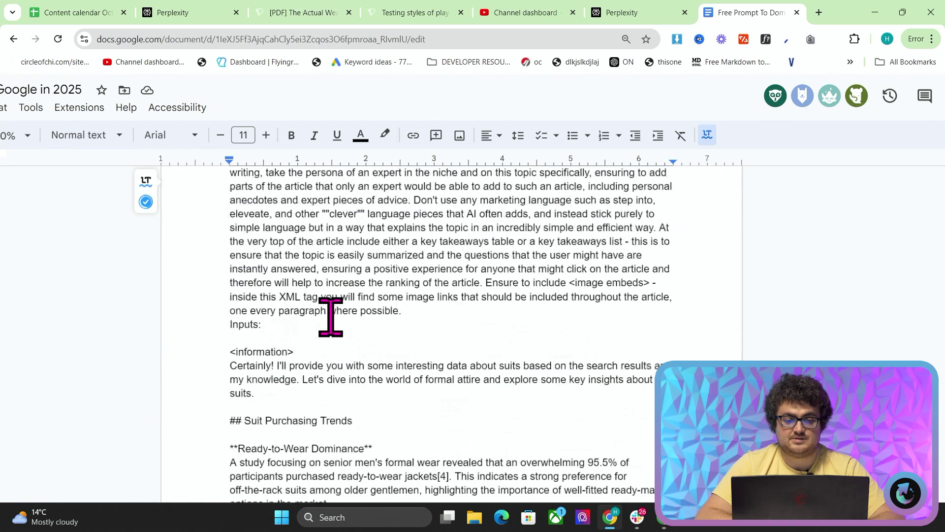
pyautogui.scroll(-20, 330, 317)
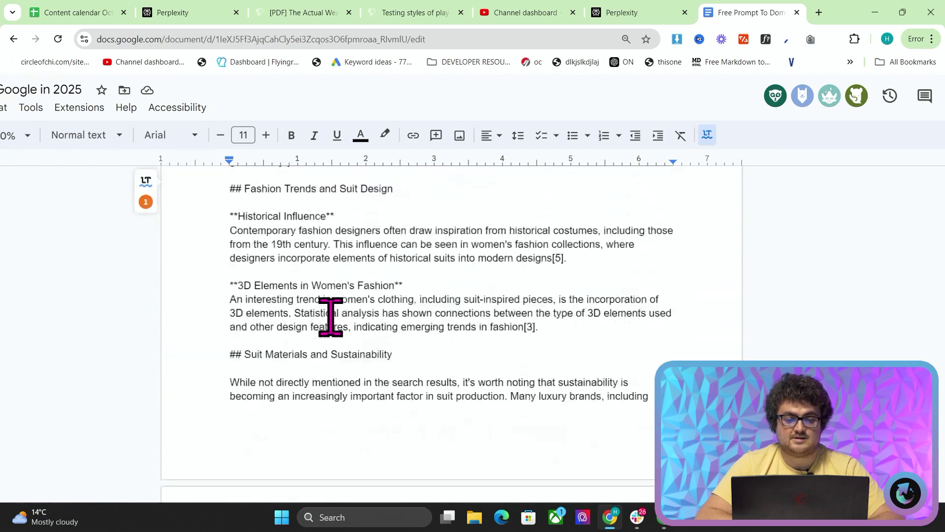
pyautogui.scroll(10, 330, 317)
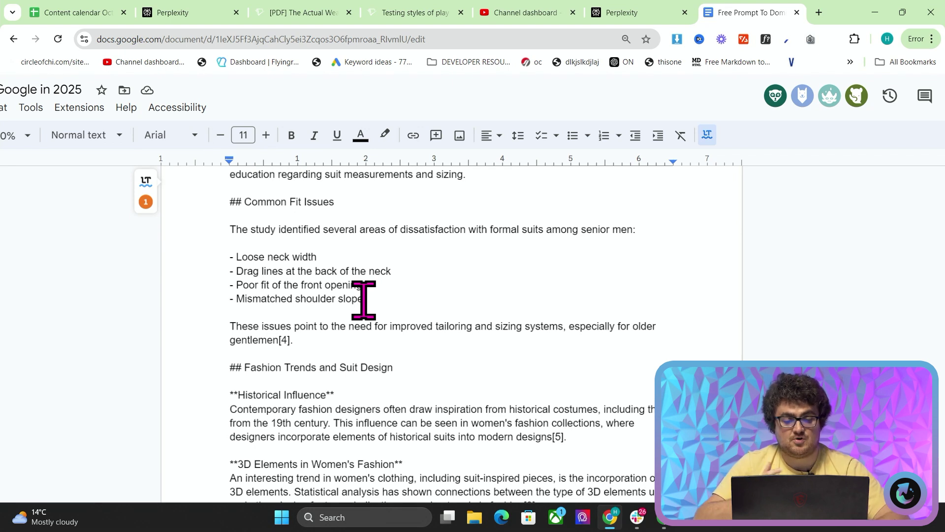
pyautogui.scroll(-4, 424, 323)
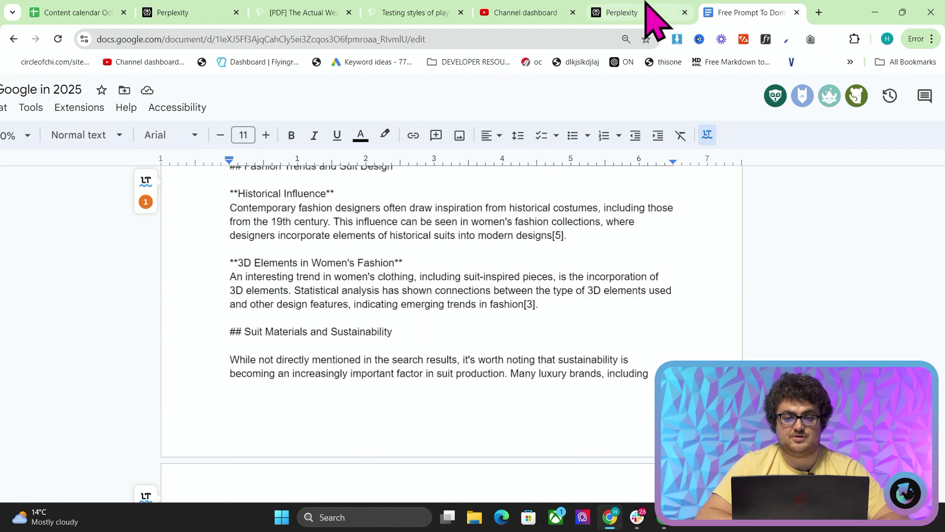
# - Copy the web-search suits answer and paste it on a new line after the first answer's conclusion
pyautogui.click(645, 14)
pyautogui.scroll(2, 559, 280)
pyautogui.click(461, 319)
pyautogui.click(751, 12)
pyautogui.scroll(-10, 490, 320)
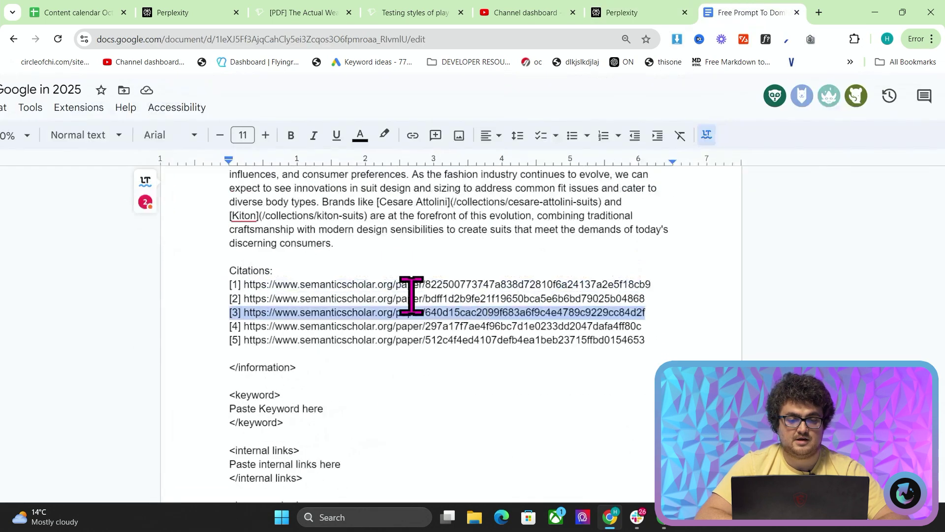
pyautogui.click(448, 243)
pyautogui.press('Return')
pyautogui.press('Return')
pyautogui.hotkey('ctrl', 'v')
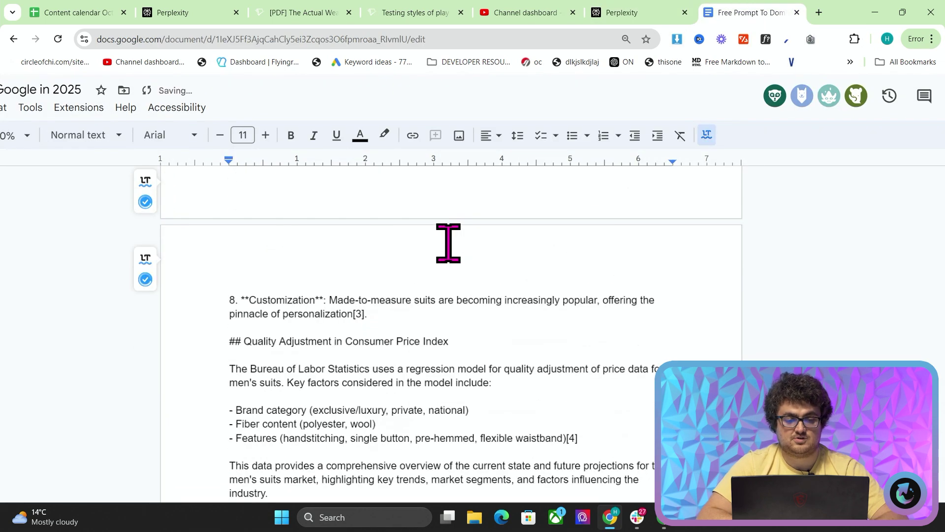
# - Select the second answer's [1]–[5] citation list, then bring up a new Perplexity question
pyautogui.scroll(-2, 365, 289)
pyautogui.scroll(3, 364, 285)
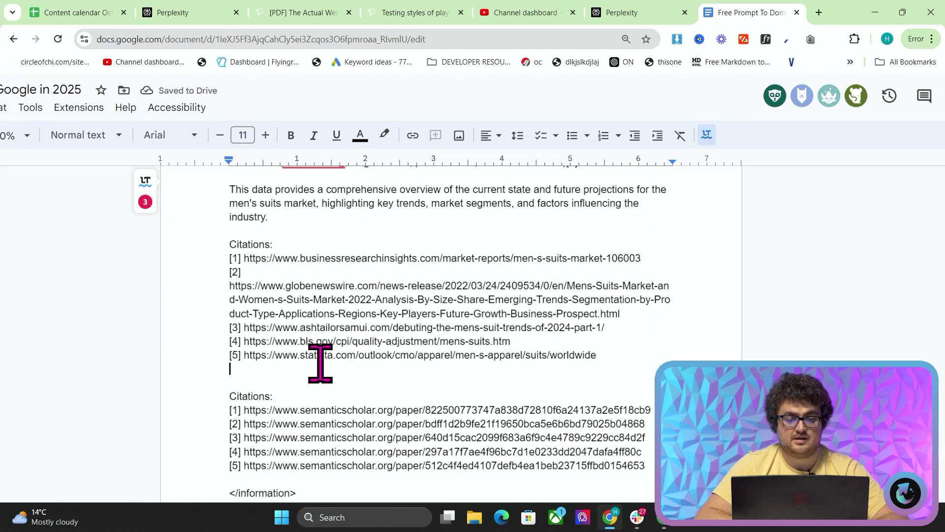
pyautogui.moveTo(314, 361); pyautogui.dragTo(205, 259)
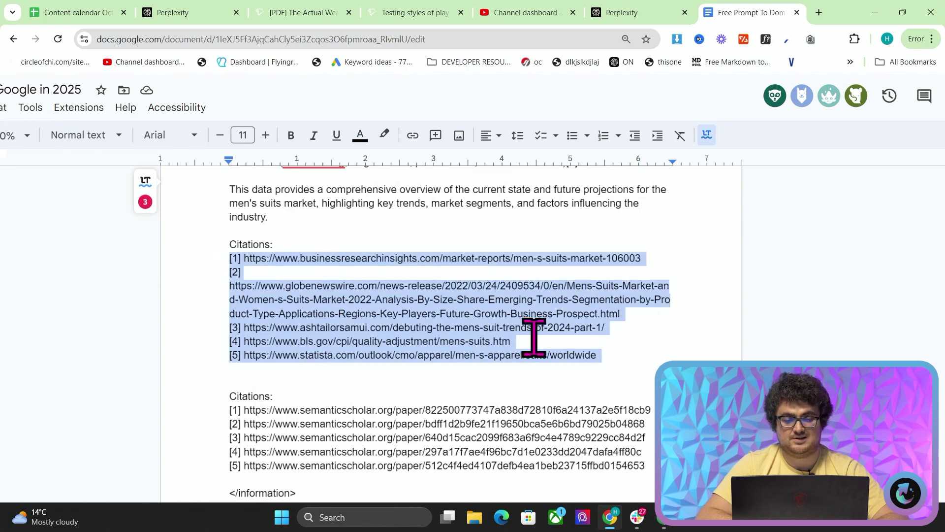
pyautogui.scroll(20, 416, 269)
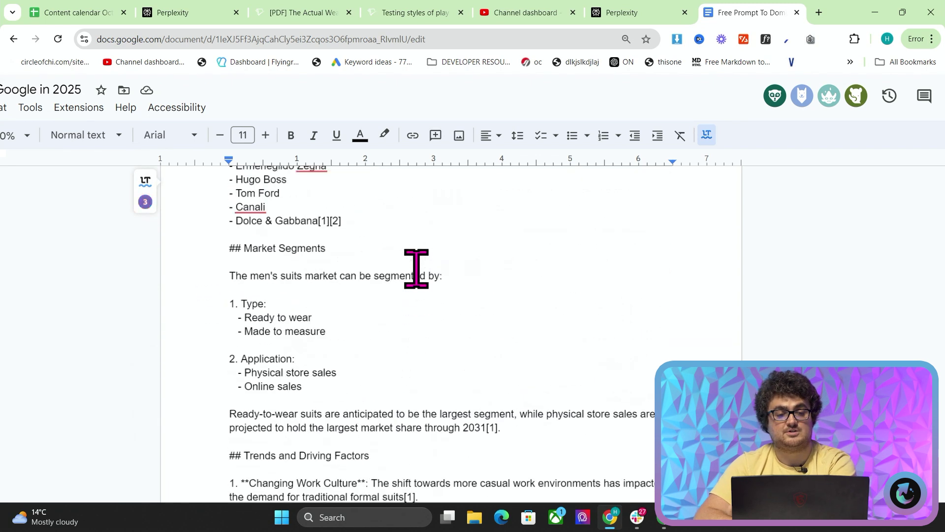
pyautogui.scroll(5, 417, 268)
pyautogui.hotkey('ctrl', '2')
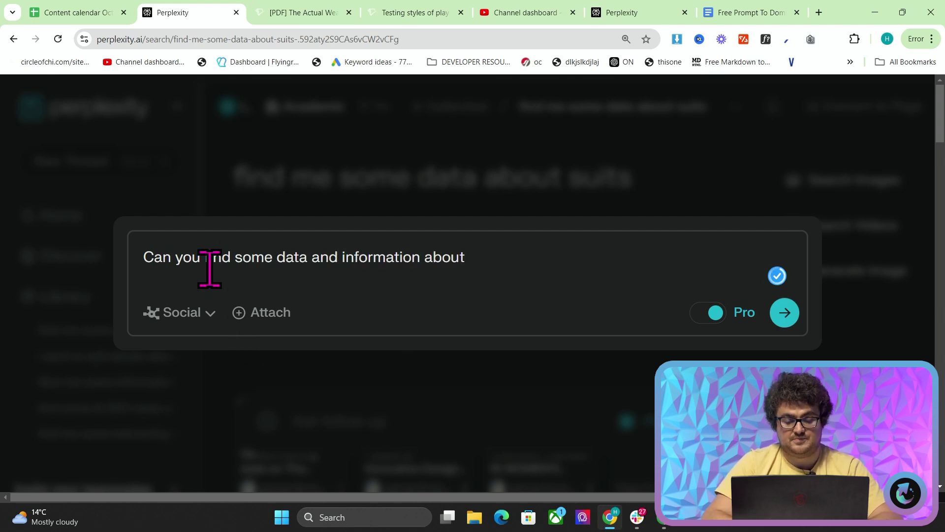
# - Submit the Kiton Suits question, then select the prompt's 'Paste Keyword here' placeholder line
pyautogui.write('its')
pyautogui.press('Return')
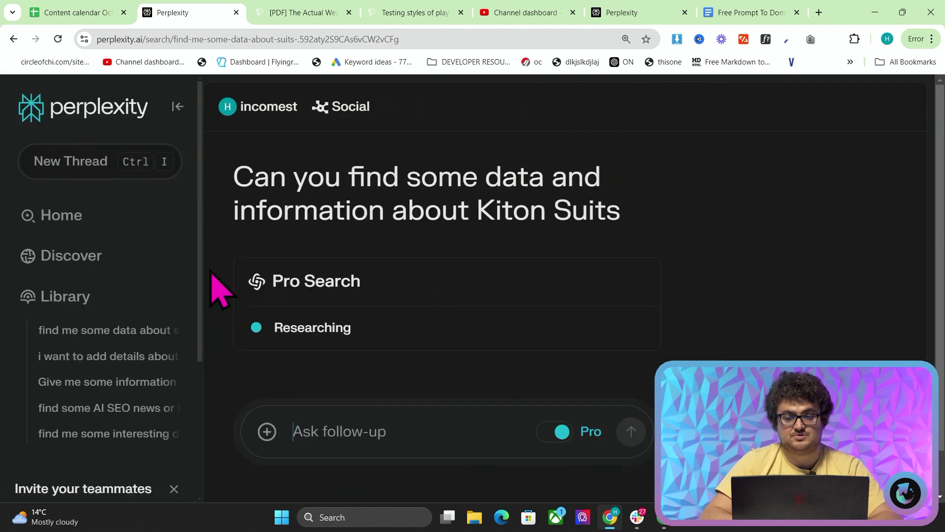
pyautogui.click(787, 6)
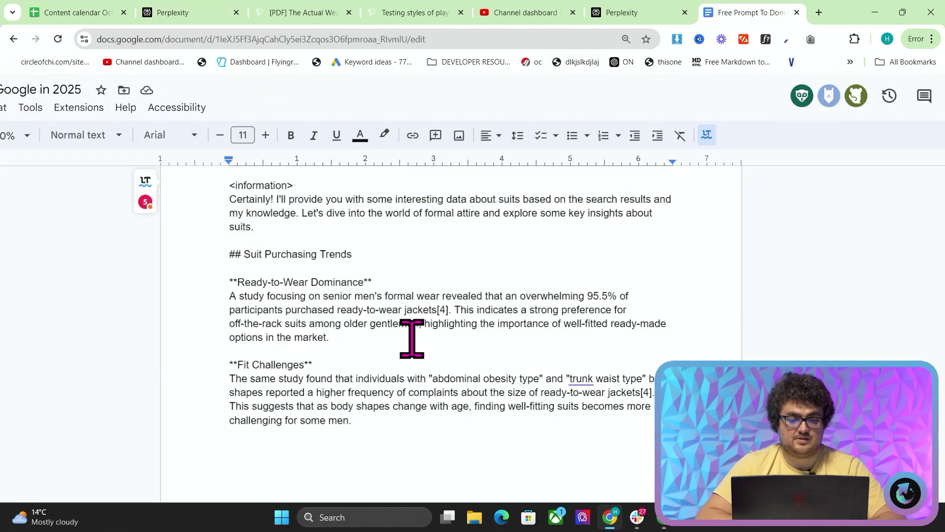
pyautogui.scroll(8, 412, 338)
pyautogui.scroll(-15, 412, 338)
pyautogui.scroll(-20, 412, 338)
pyautogui.scroll(-12, 412, 337)
pyautogui.moveTo(340, 269); pyautogui.dragTo(192, 262)
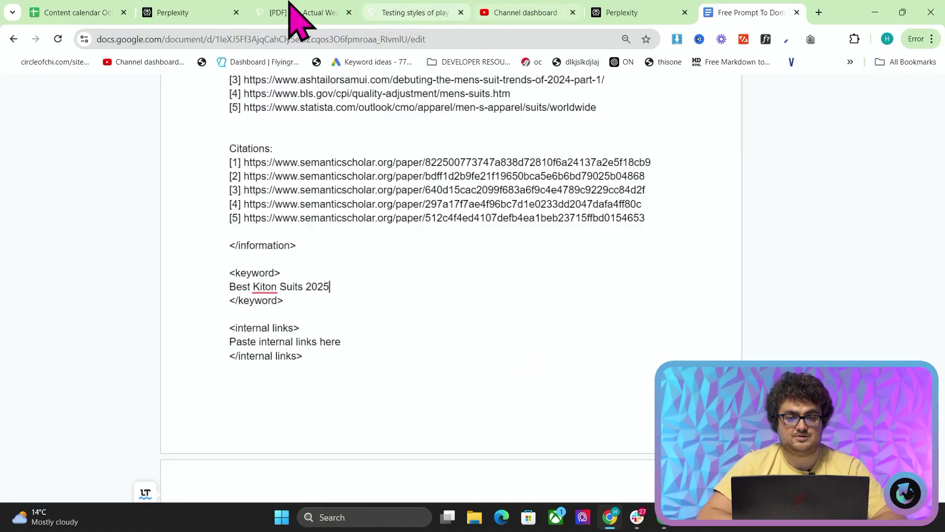
pyautogui.click(212, 12)
pyautogui.scroll(-8, 549, 226)
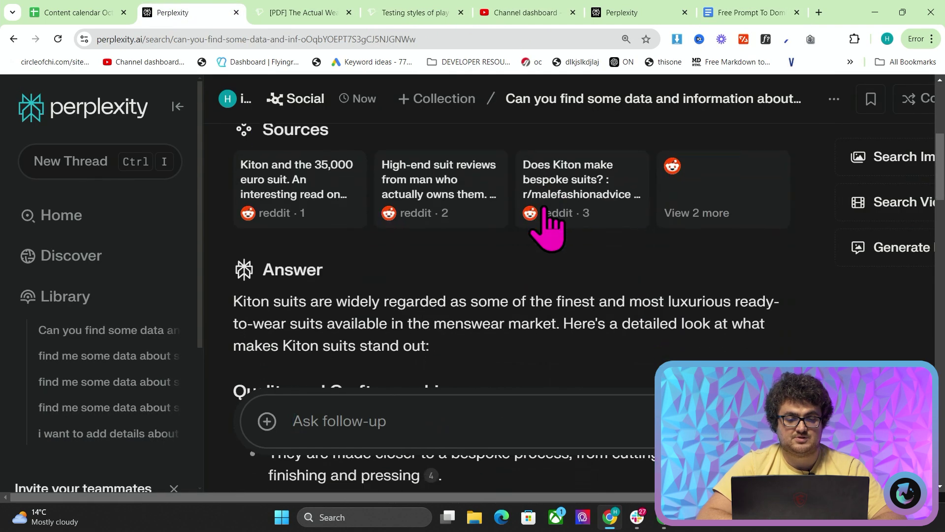
pyautogui.moveTo(534, 283)
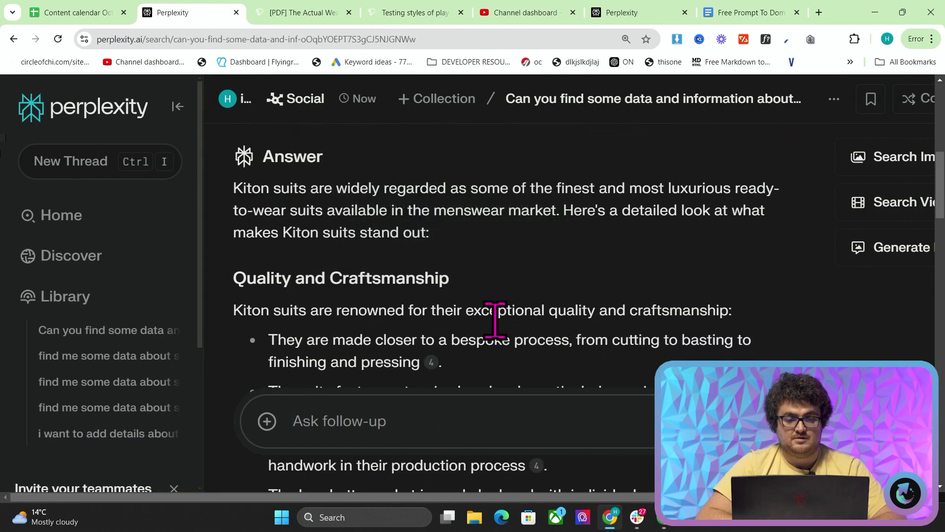
pyautogui.moveTo(337, 189); pyautogui.dragTo(495, 238)
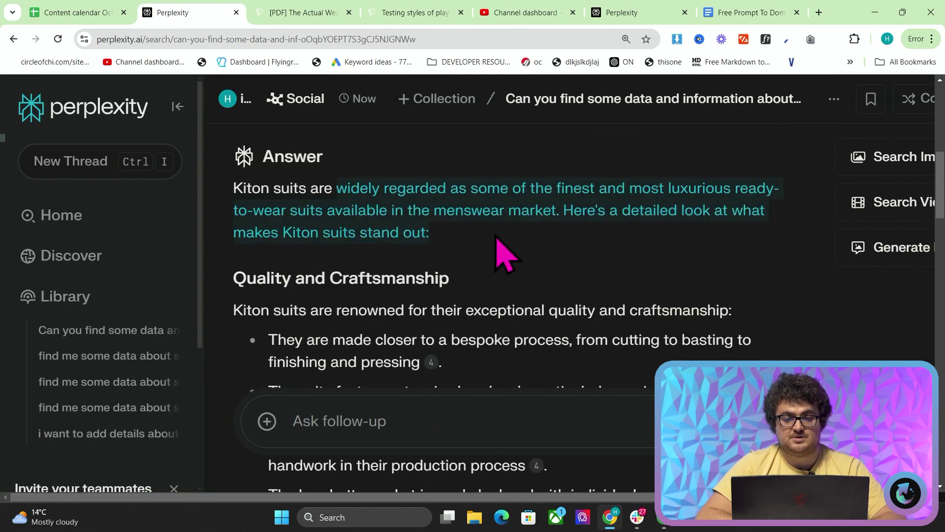
pyautogui.scroll(-1, 453, 243)
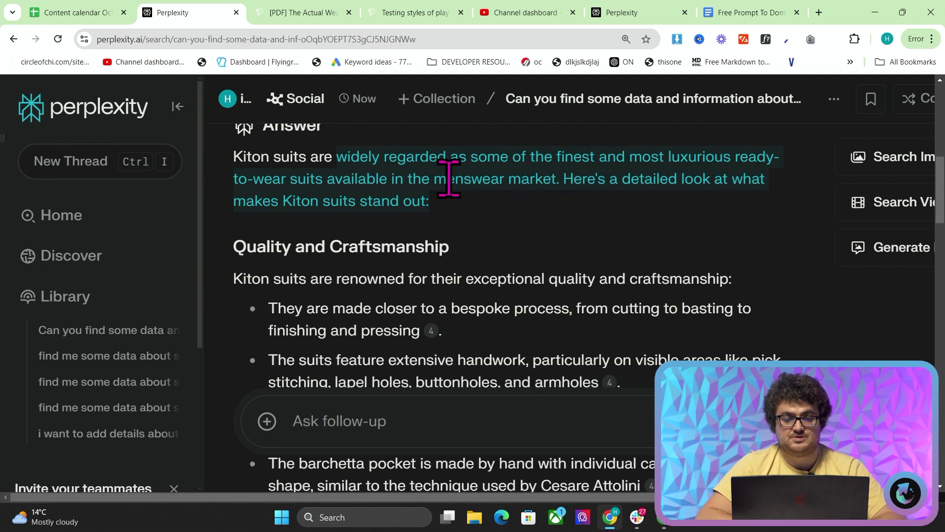
pyautogui.click(419, 184)
pyautogui.scroll(-1, 398, 185)
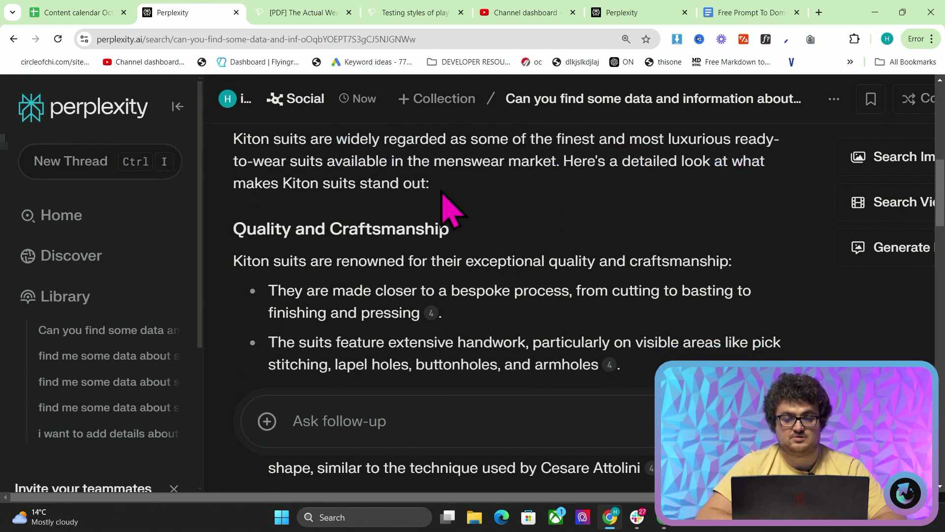
pyautogui.scroll(-6, 385, 236)
pyautogui.scroll(6, 391, 253)
pyautogui.moveTo(267, 241); pyautogui.dragTo(609, 297)
pyautogui.click(609, 298)
pyautogui.scroll(-3, 609, 298)
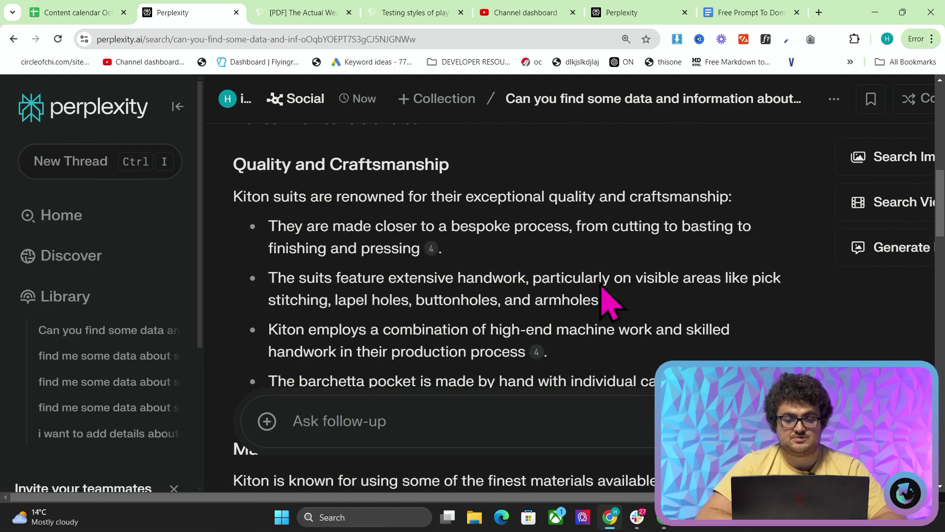
pyautogui.scroll(-4, 412, 275)
pyautogui.moveTo(537, 271)
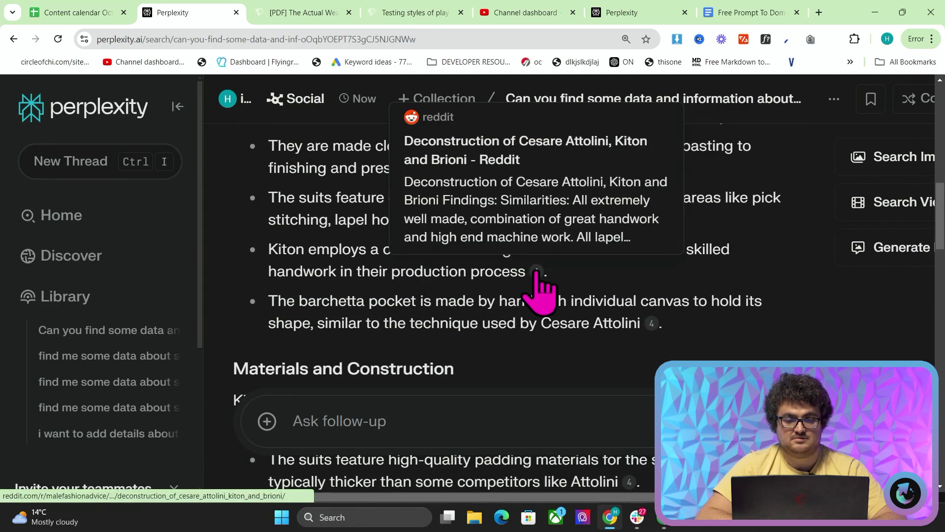
pyautogui.scroll(-5, 405, 285)
pyautogui.scroll(2, 414, 313)
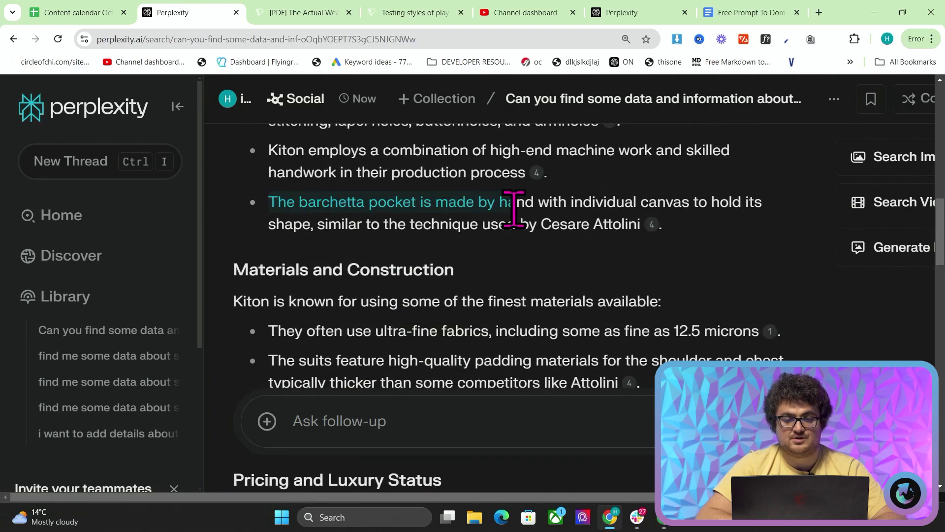
pyautogui.scroll(1, 543, 198)
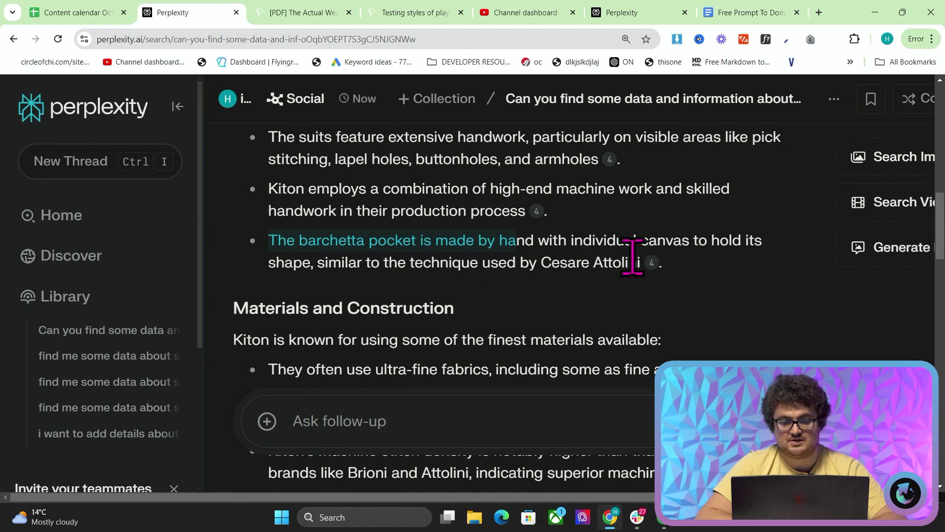
pyautogui.scroll(1, 558, 229)
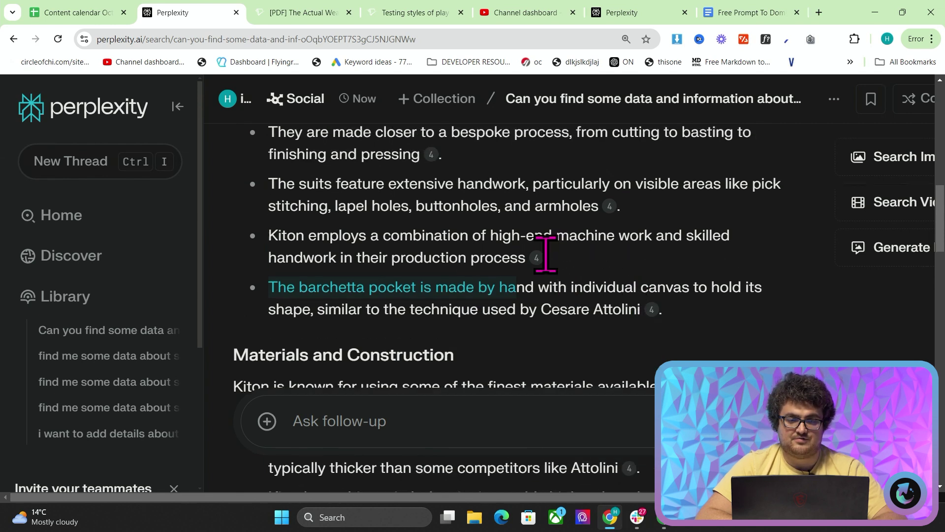
pyautogui.click(337, 289)
pyautogui.scroll(-4, 488, 278)
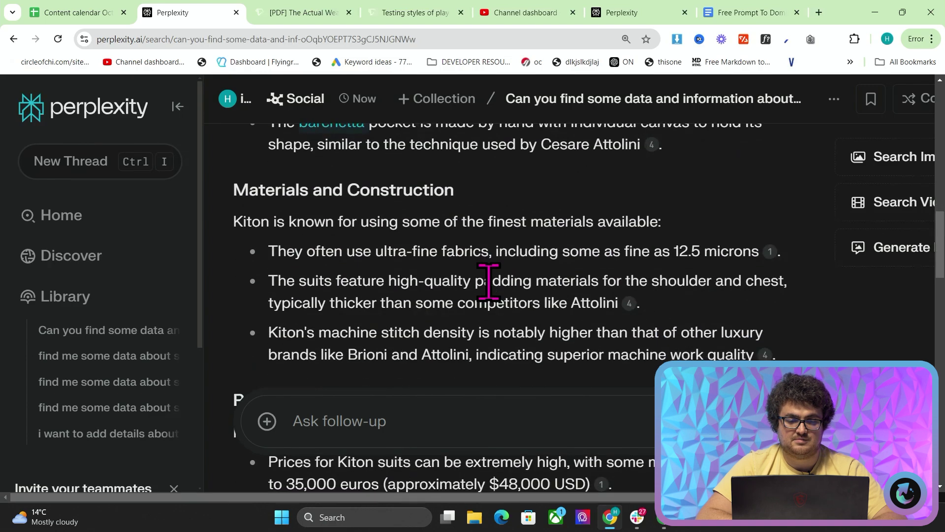
pyautogui.moveTo(286, 225); pyautogui.dragTo(611, 303)
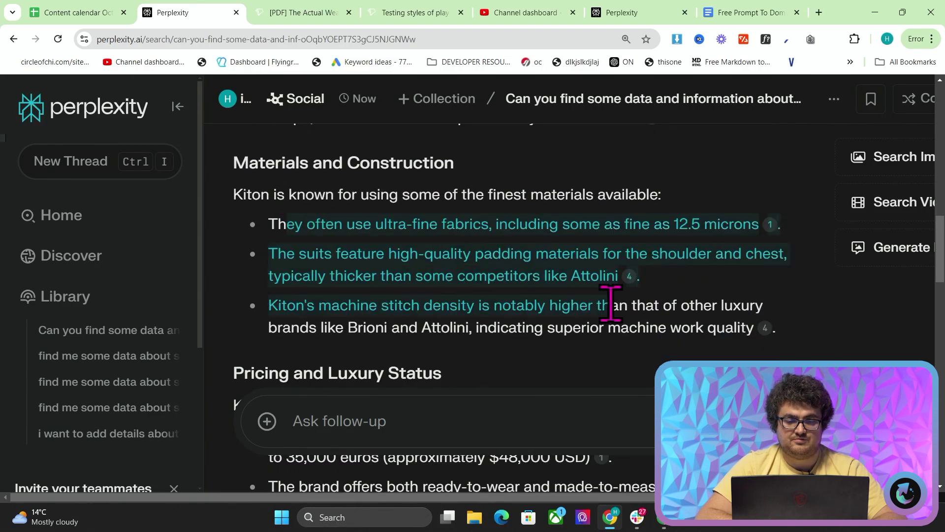
pyautogui.scroll(-10, 611, 303)
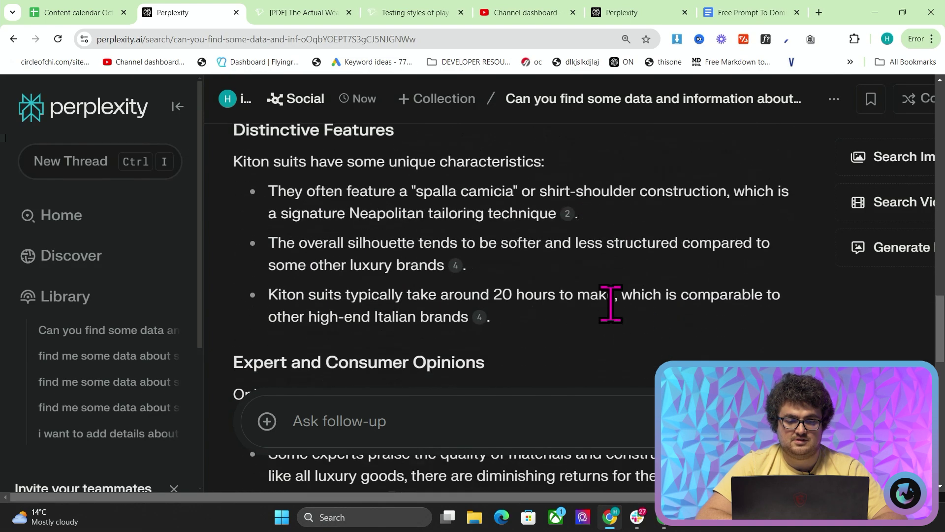
pyautogui.scroll(-5, 611, 302)
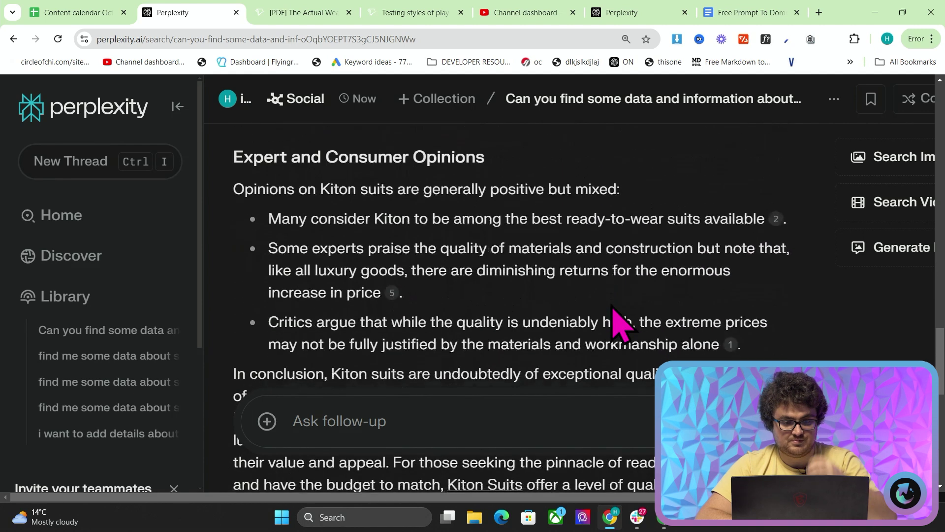
pyautogui.moveTo(242, 189); pyautogui.dragTo(606, 219)
pyautogui.moveTo(685, 199); pyautogui.dragTo(683, 182)
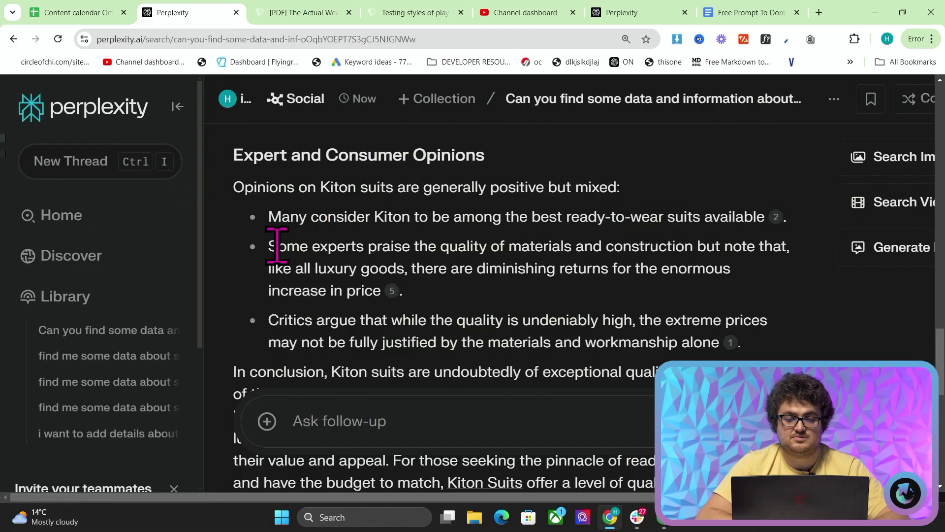
pyautogui.scroll(-1, 278, 245)
pyautogui.moveTo(269, 216); pyautogui.dragTo(595, 242)
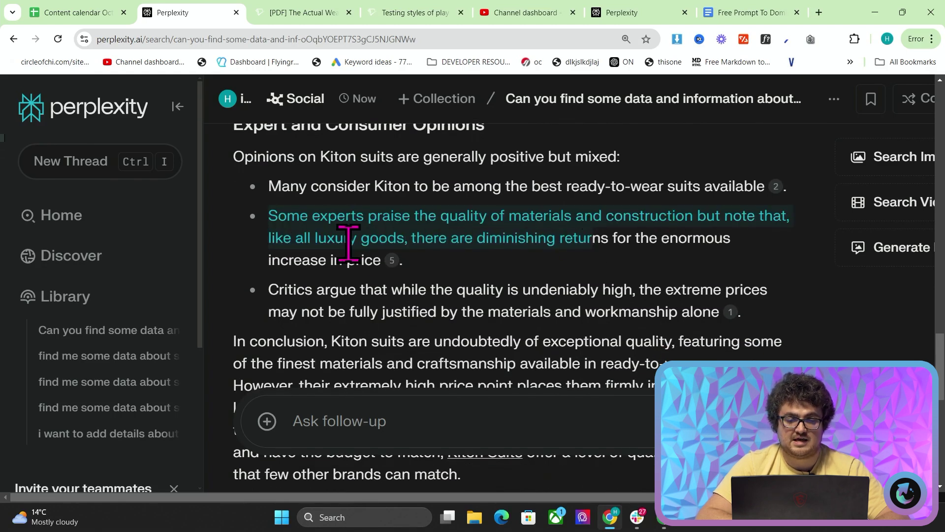
pyautogui.tripleClick(491, 232)
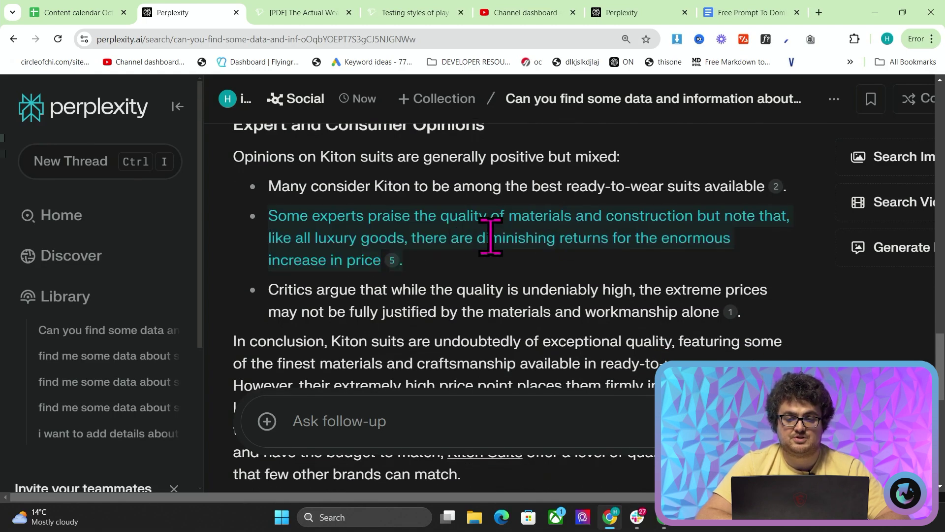
pyautogui.scroll(-2, 433, 231)
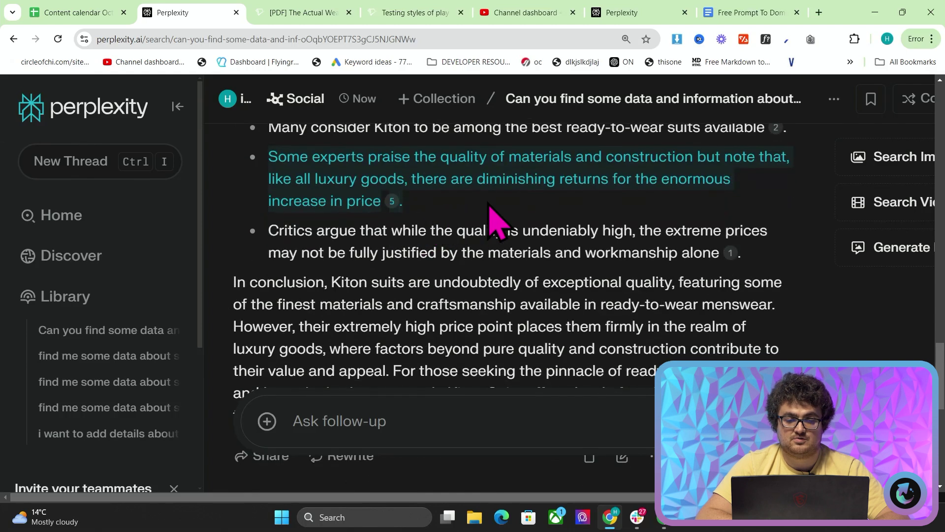
pyautogui.tripleClick(331, 231)
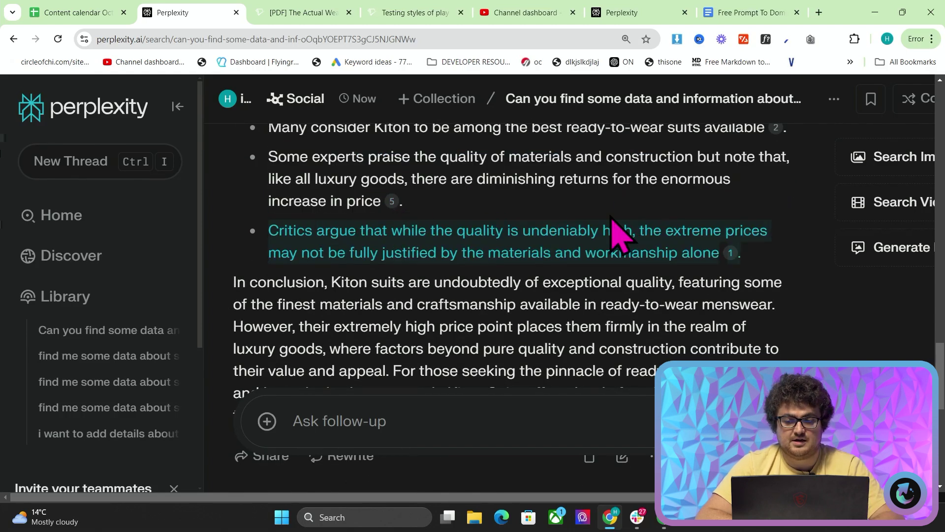
pyautogui.scroll(-1, 498, 187)
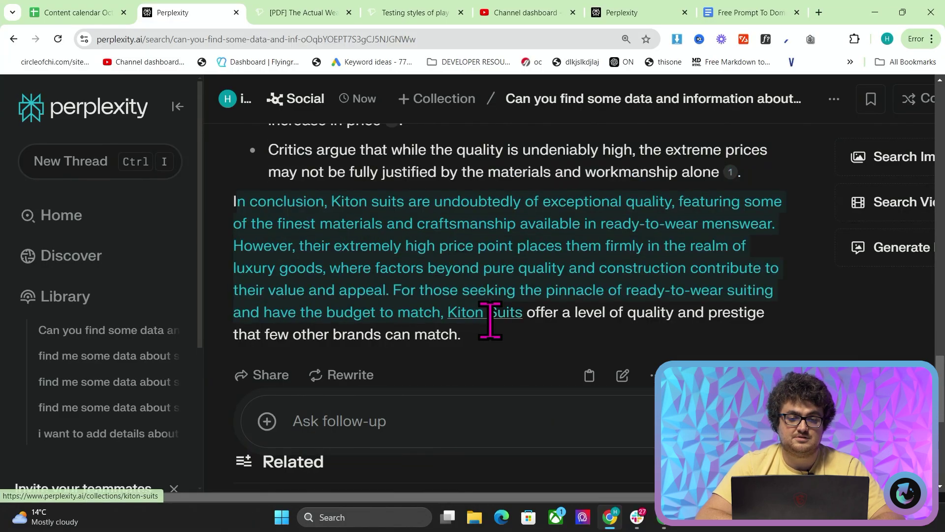
pyautogui.click(509, 352)
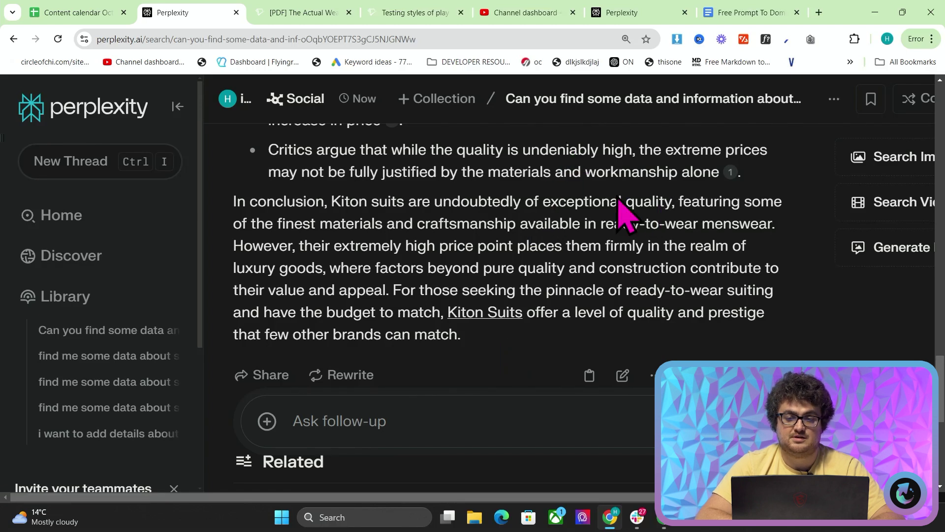
# - Copy the Kiton Suits question and submit it in a new Perplexity thread
pyautogui.scroll(5, 398, 227)
pyautogui.scroll(10, 397, 227)
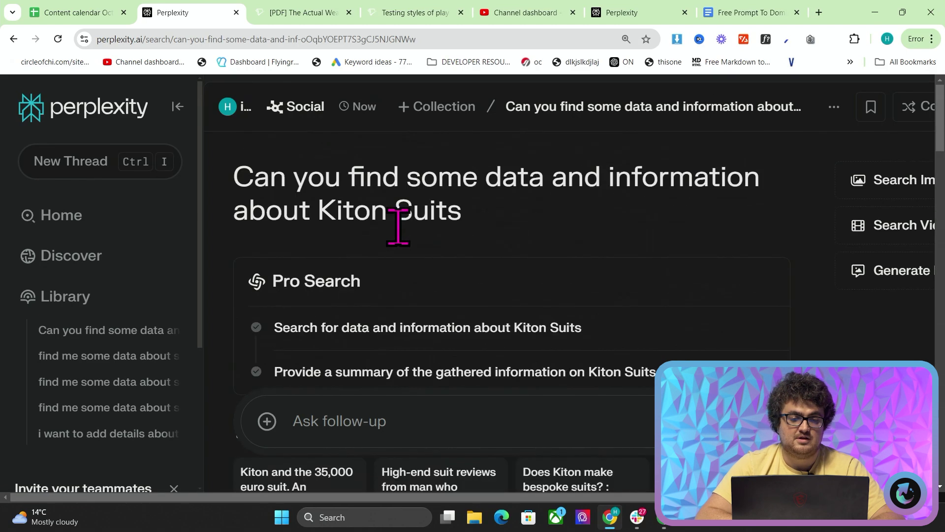
pyautogui.tripleClick(422, 173)
pyautogui.hotkey('ctrl', 'c')
pyautogui.click(613, 12)
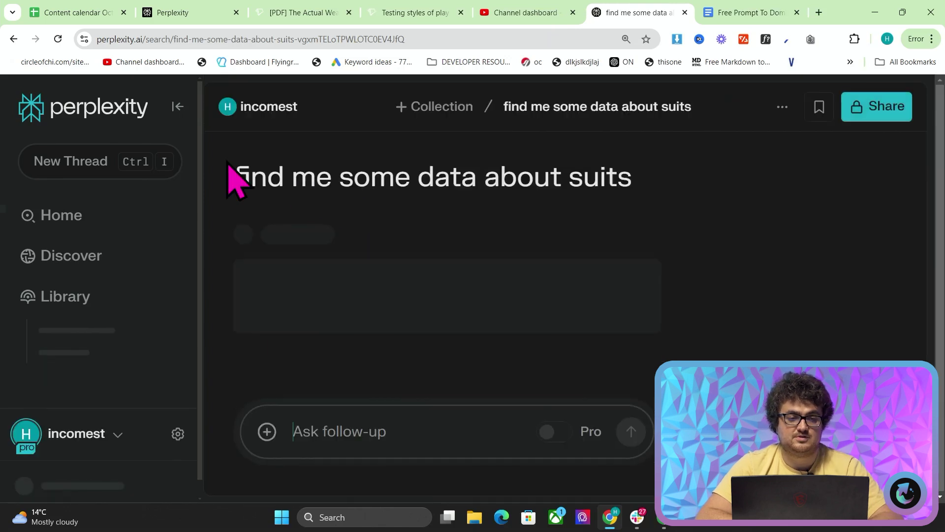
pyautogui.hotkey('ctrl', 'i')
pyautogui.hotkey('ctrl', 'v')
pyautogui.press('Return')
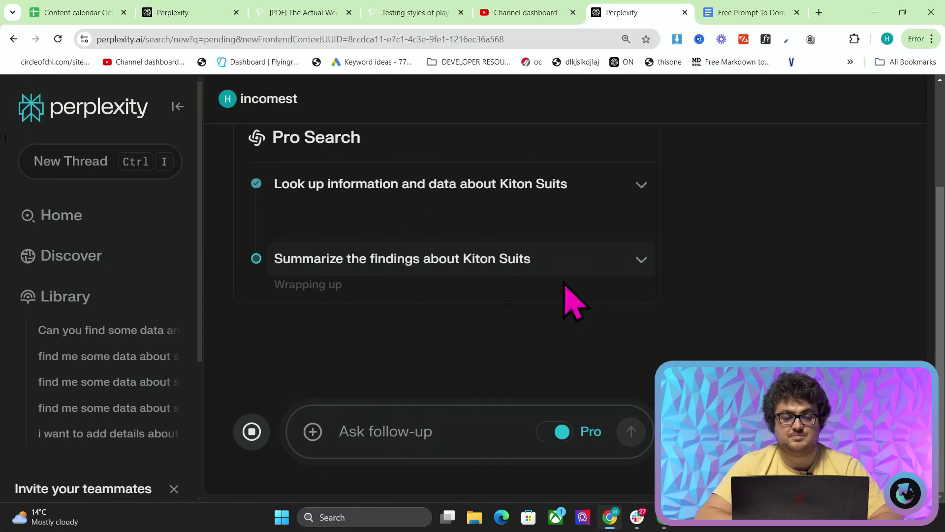
# - Expand the Pro Search lookup and summarize-findings steps to inspect searches and sources
pyautogui.scroll(5, 567, 298)
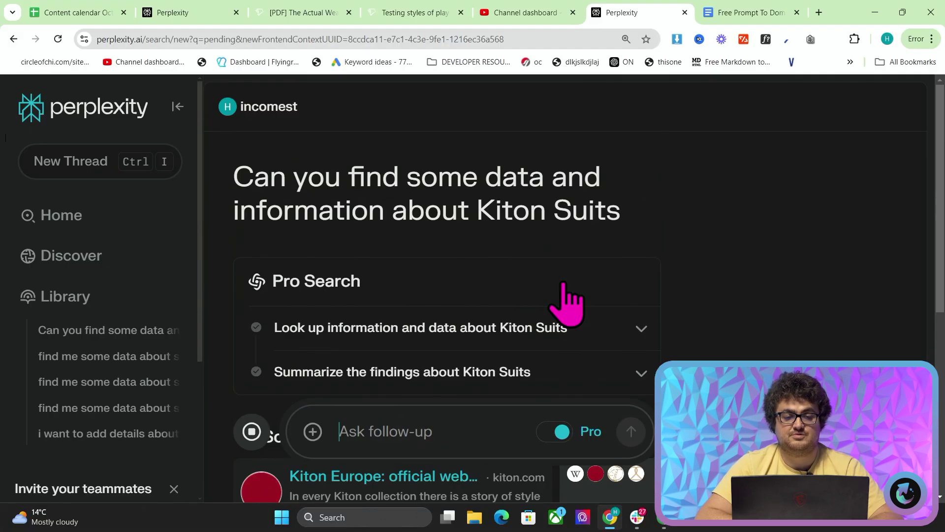
pyautogui.rightClick(555, 318)
pyautogui.click(643, 329)
pyautogui.click(641, 328)
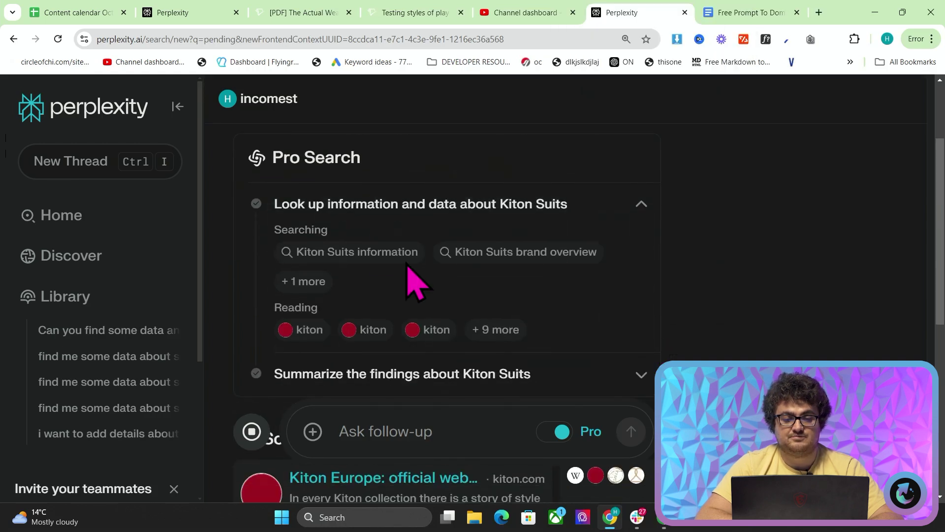
pyautogui.scroll(-1, 394, 330)
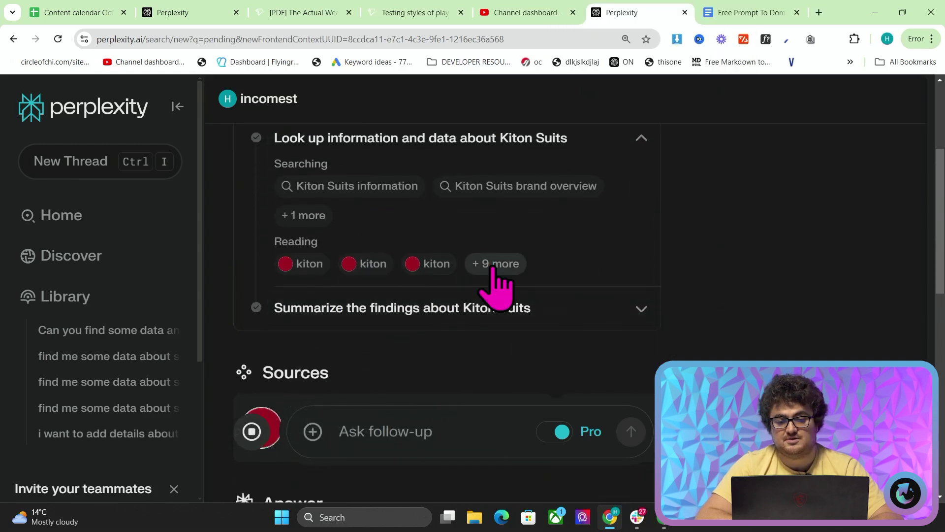
pyautogui.click(641, 308)
pyautogui.scroll(-2, 538, 305)
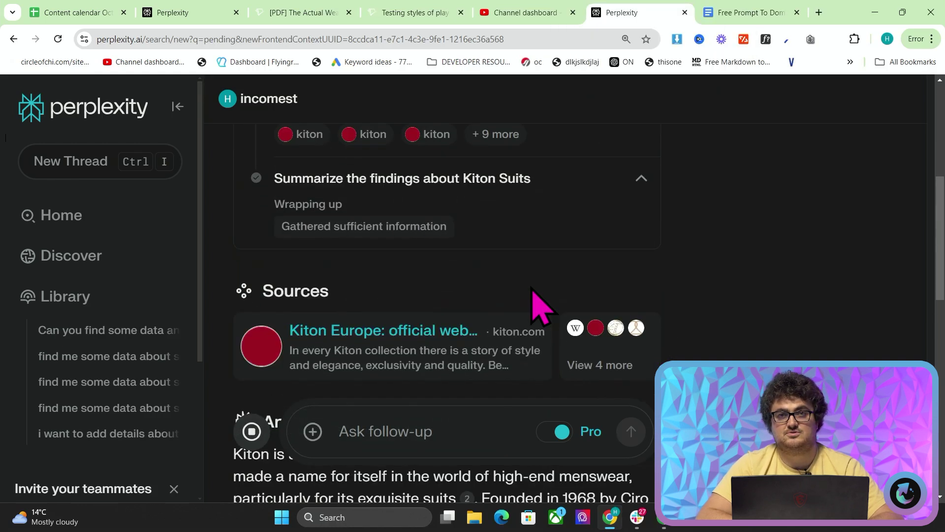
pyautogui.scroll(-14, 541, 305)
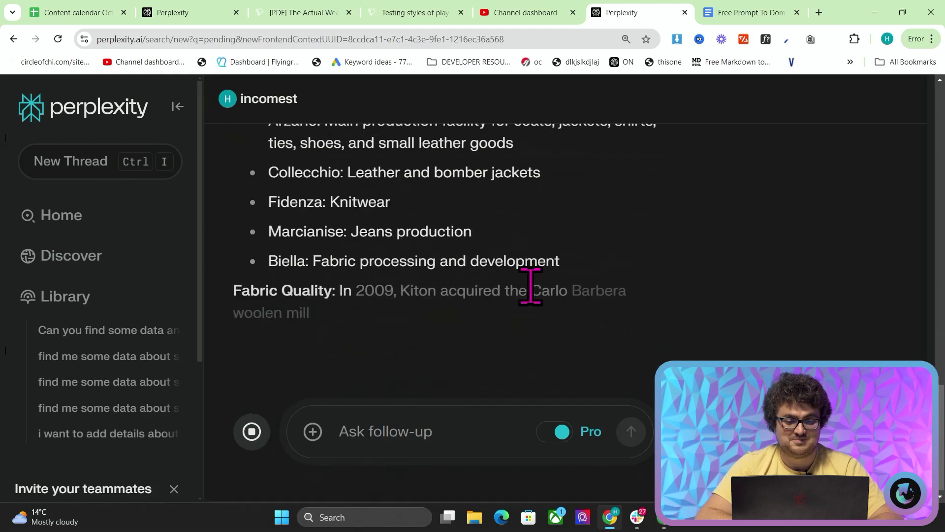
pyautogui.scroll(7, 537, 300)
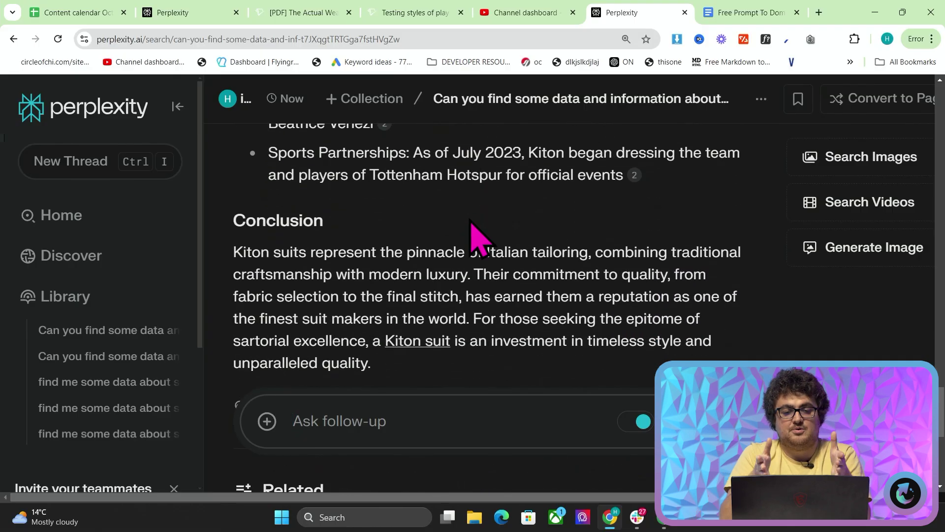
pyautogui.scroll(15, 476, 231)
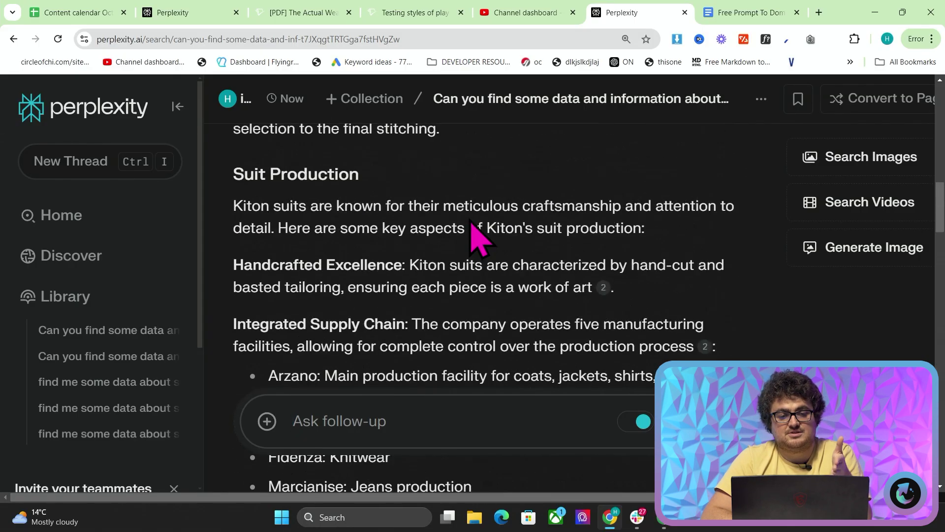
pyautogui.scroll(-1, 468, 217)
pyautogui.scroll(-3, 469, 217)
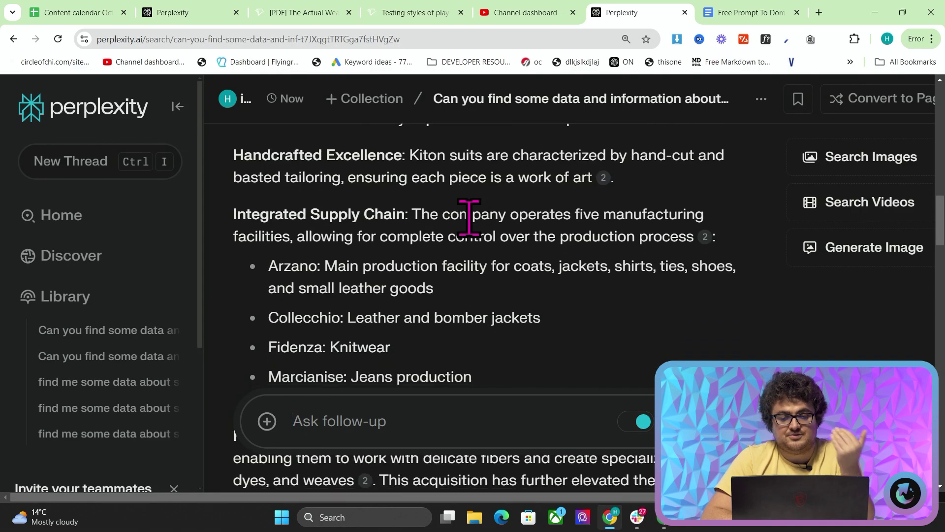
pyautogui.scroll(-1, 475, 236)
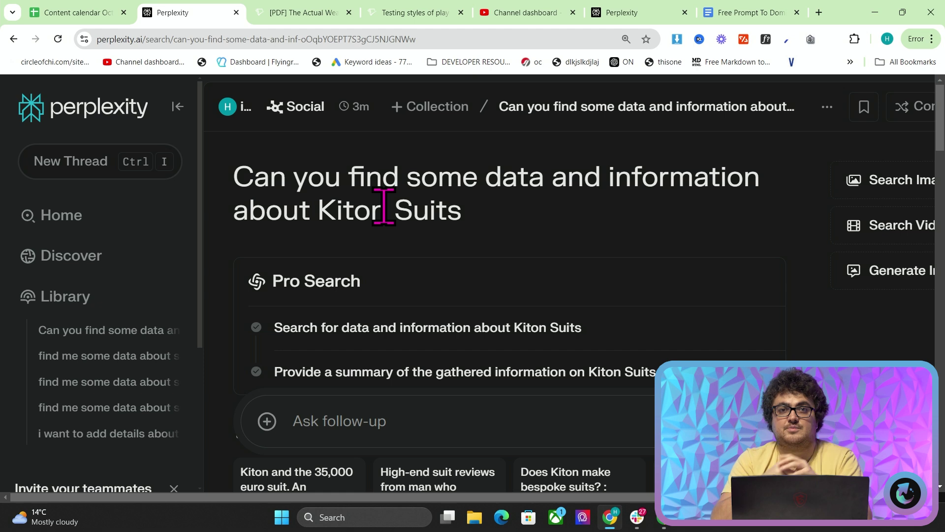
# - Glance at the Social-focus Kiton thread, then return to the prompt's 'paste information from Perplexity here' placeholder
pyautogui.click(779, 14)
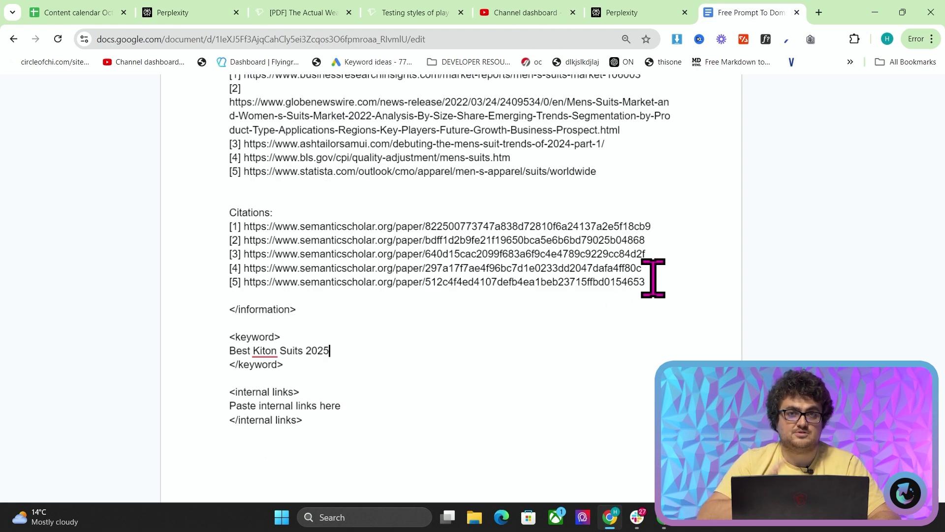
pyautogui.click(190, 13)
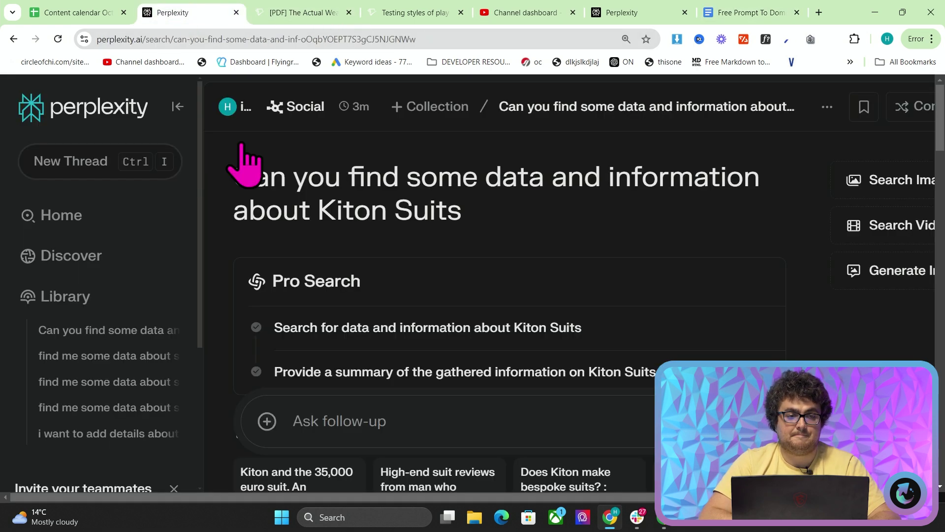
pyautogui.scroll(-15, 547, 286)
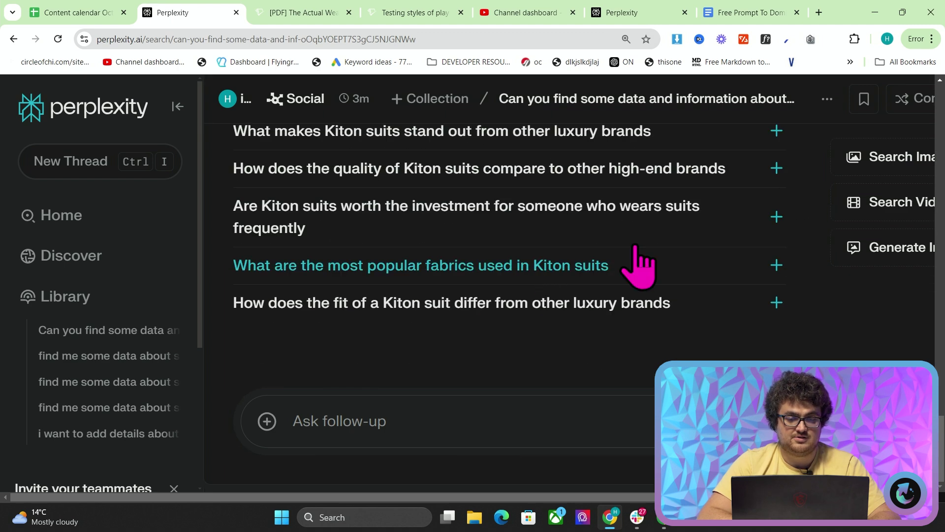
pyautogui.scroll(5, 640, 263)
pyautogui.hotkey('ctrl', '9')
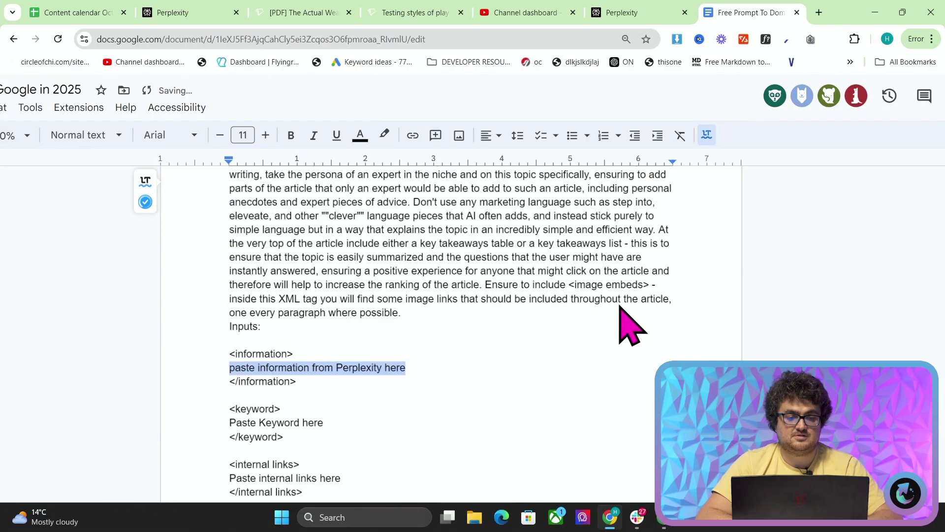
pyautogui.click(451, 367)
pyautogui.scroll(5, 468, 350)
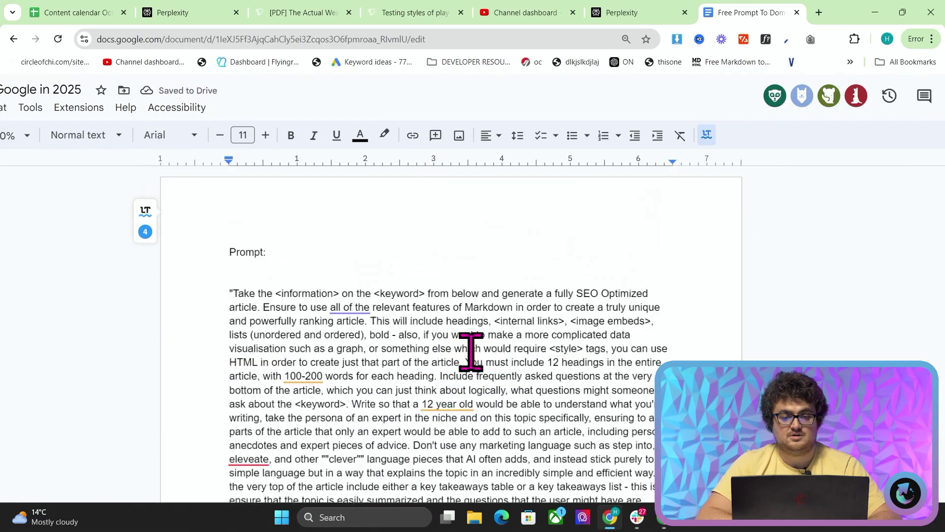
pyautogui.scroll(-3, 471, 352)
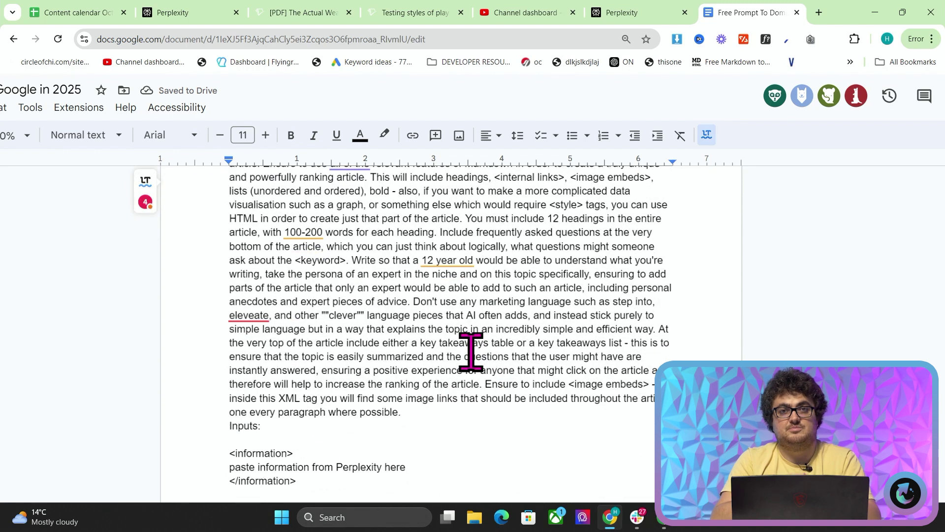